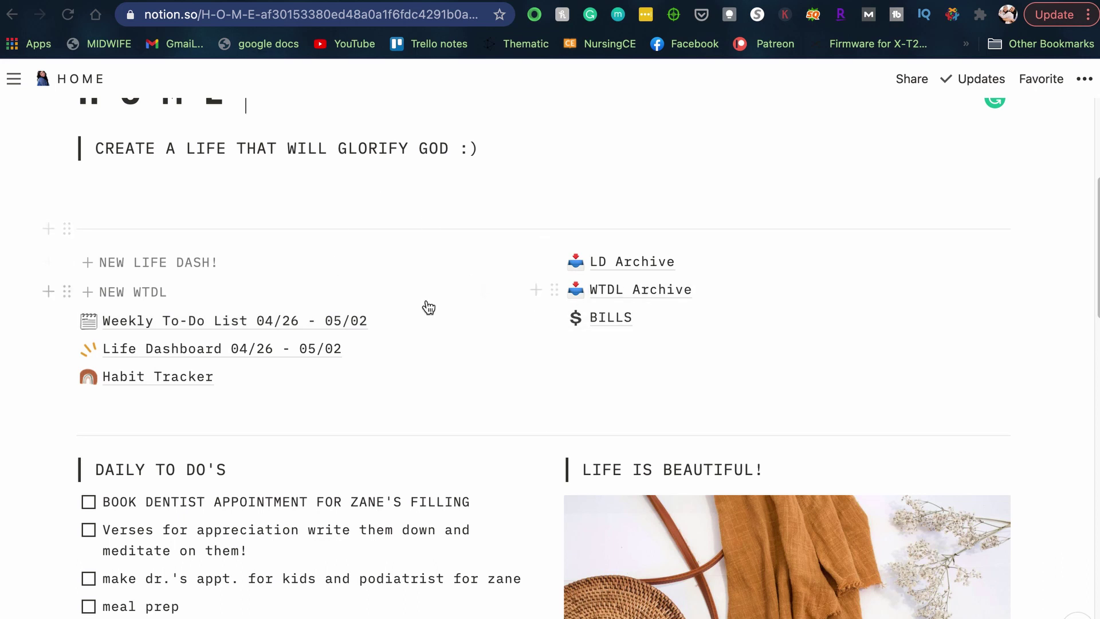
Step: Open the Weekly To-Do List 04/26 - 05/02 page and review the tasks for each day from Monday to Sunday
left_click(243, 329)
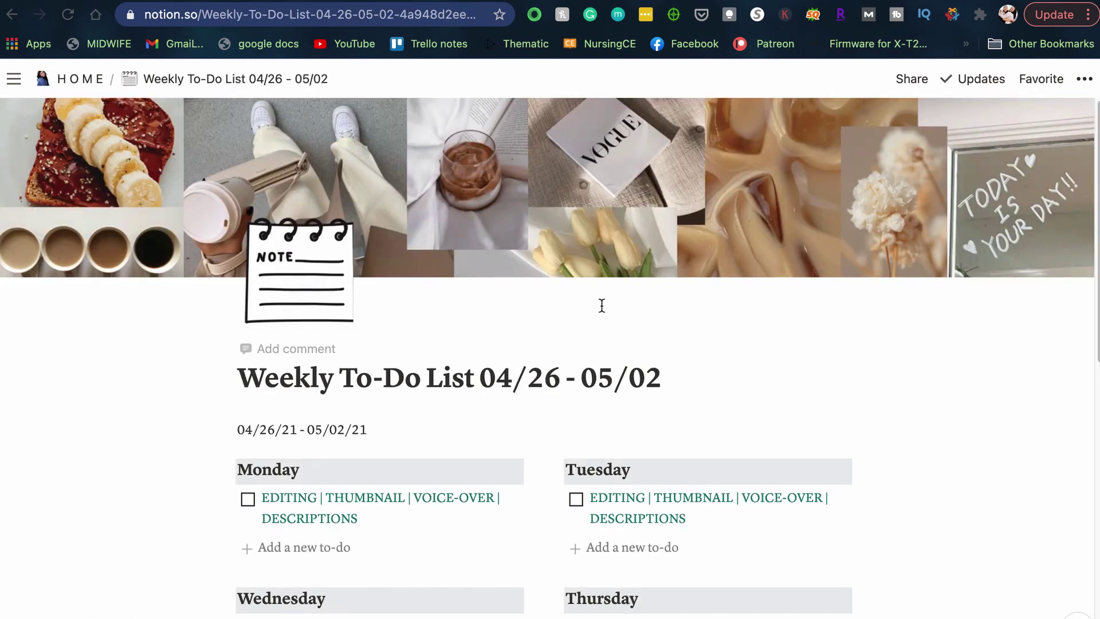
scroll(696, 371, "down", 15)
scroll(710, 379, "up", 15)
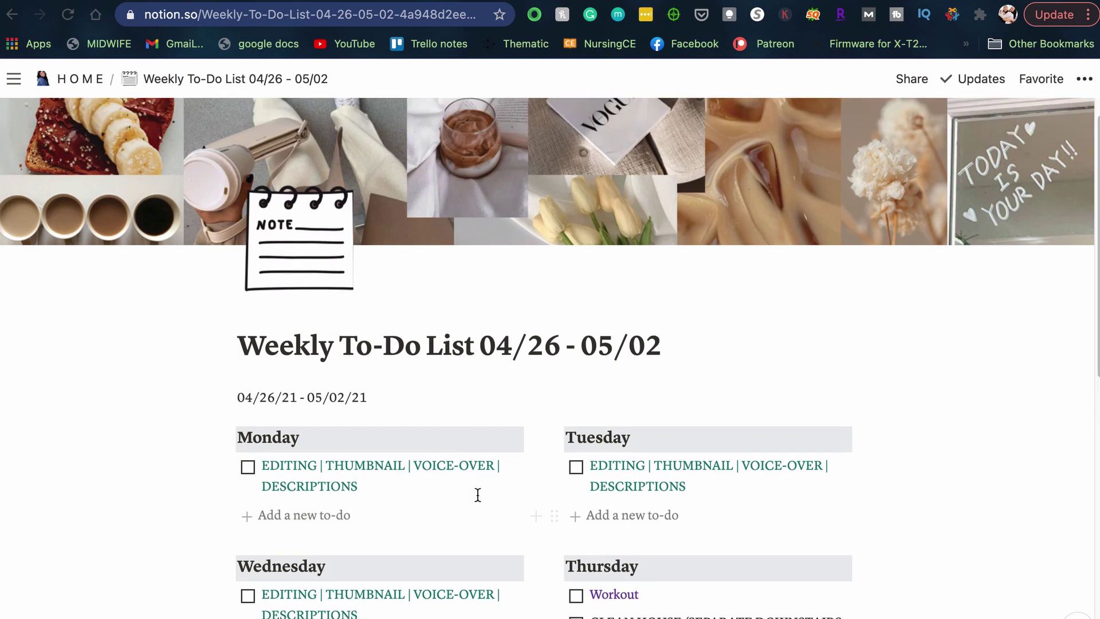
scroll(489, 496, "down", 15)
scroll(485, 487, "up", 2)
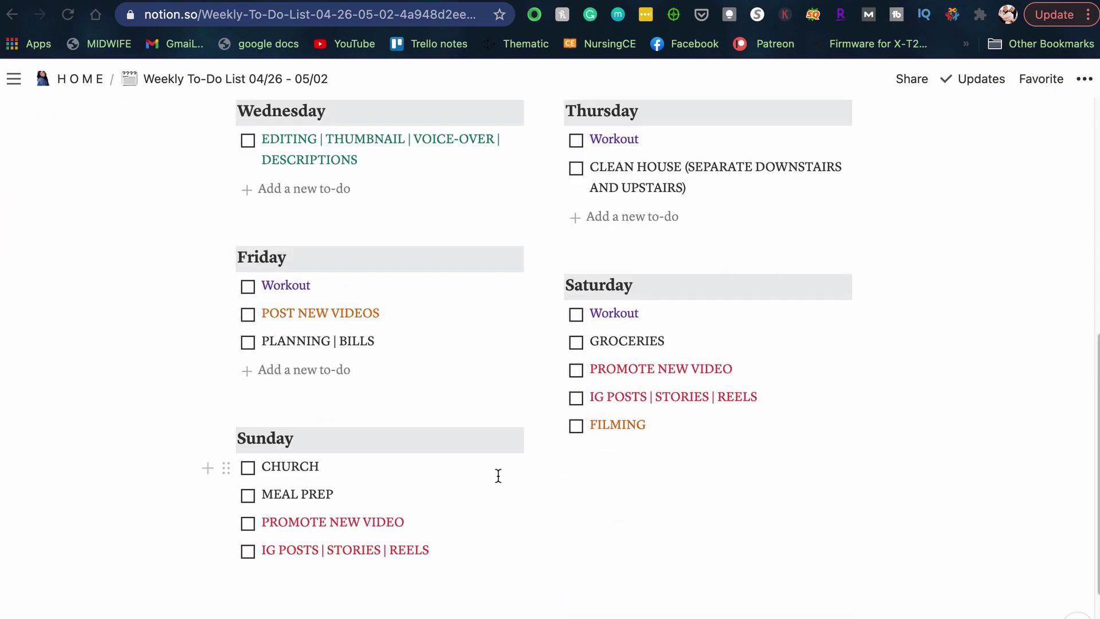
scroll(491, 418, "down", 1)
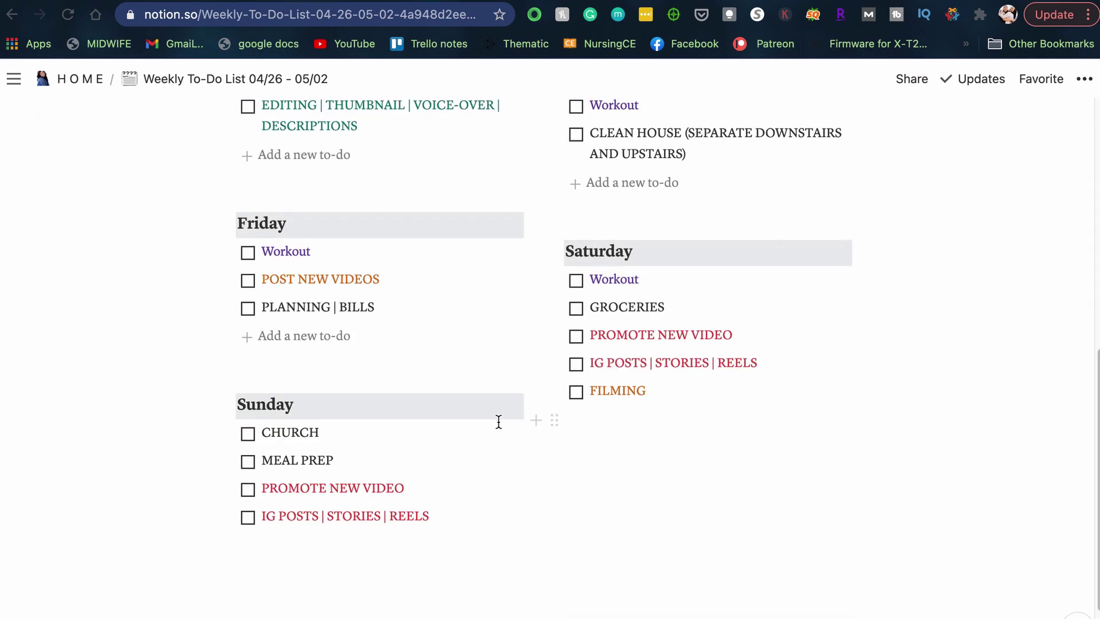
scroll(581, 311, "up", 10)
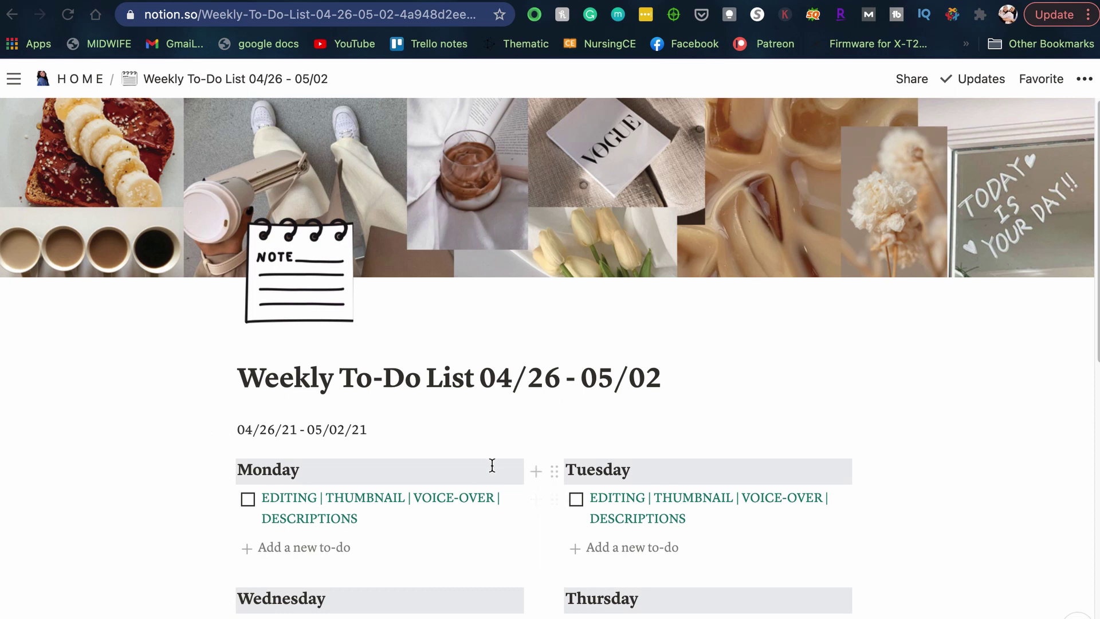
Step: Return to the HOME page, open Life Dashboard 04/26 - 05/02 and review its Life Goals and Quick Ref sections
key("super+bracketleft")
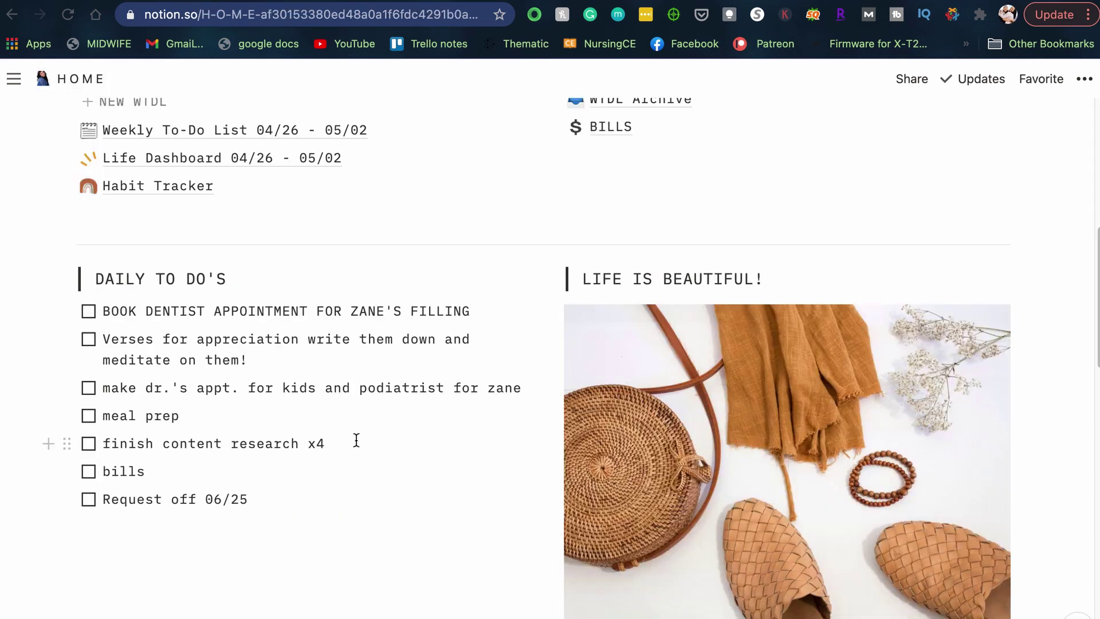
scroll(354, 429, "up", 1)
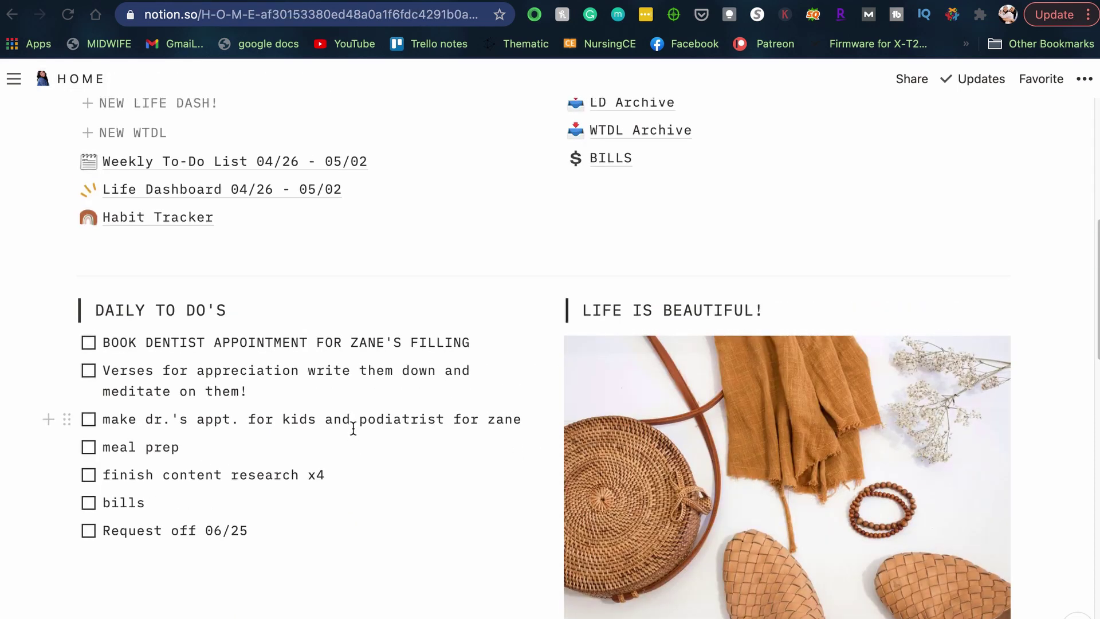
left_click(177, 193)
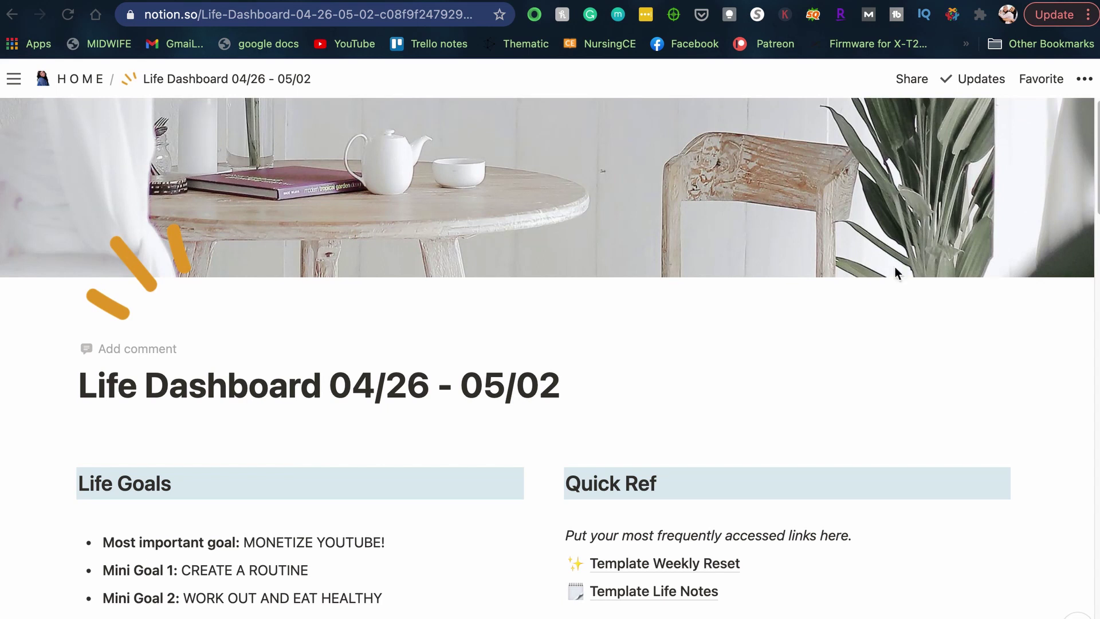
scroll(724, 382, "down", 3)
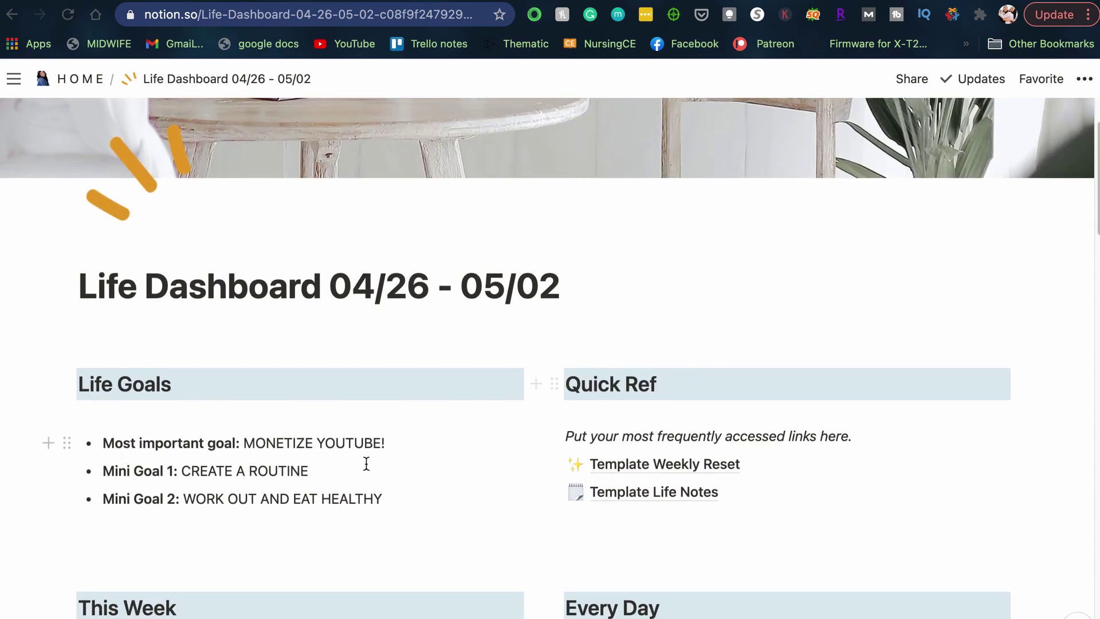
scroll(432, 462, "down", 5)
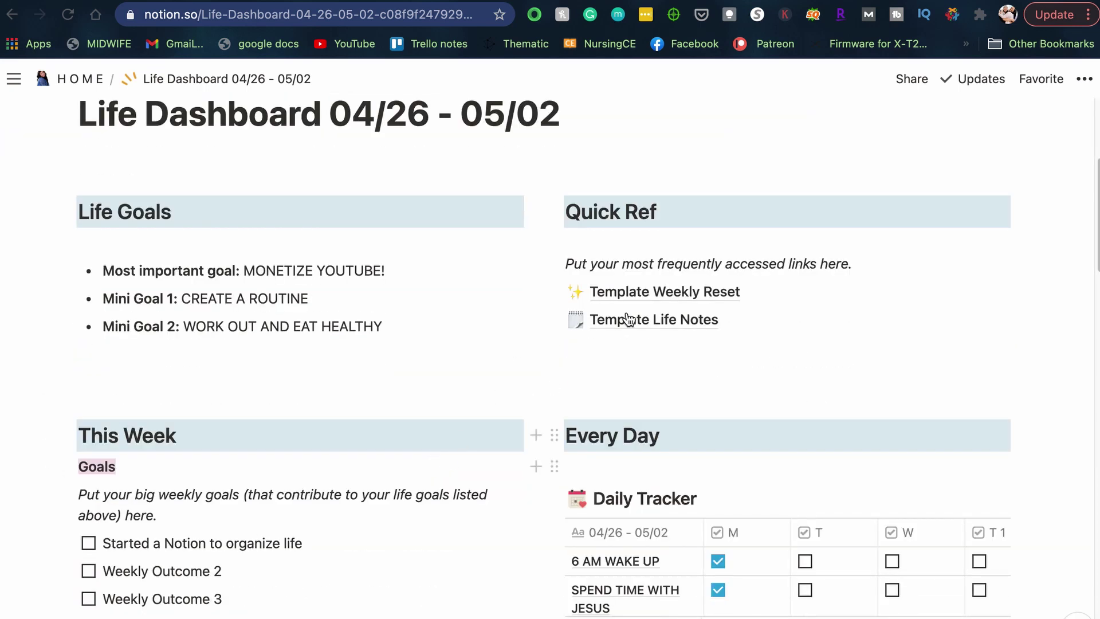
scroll(706, 382, "down", 1)
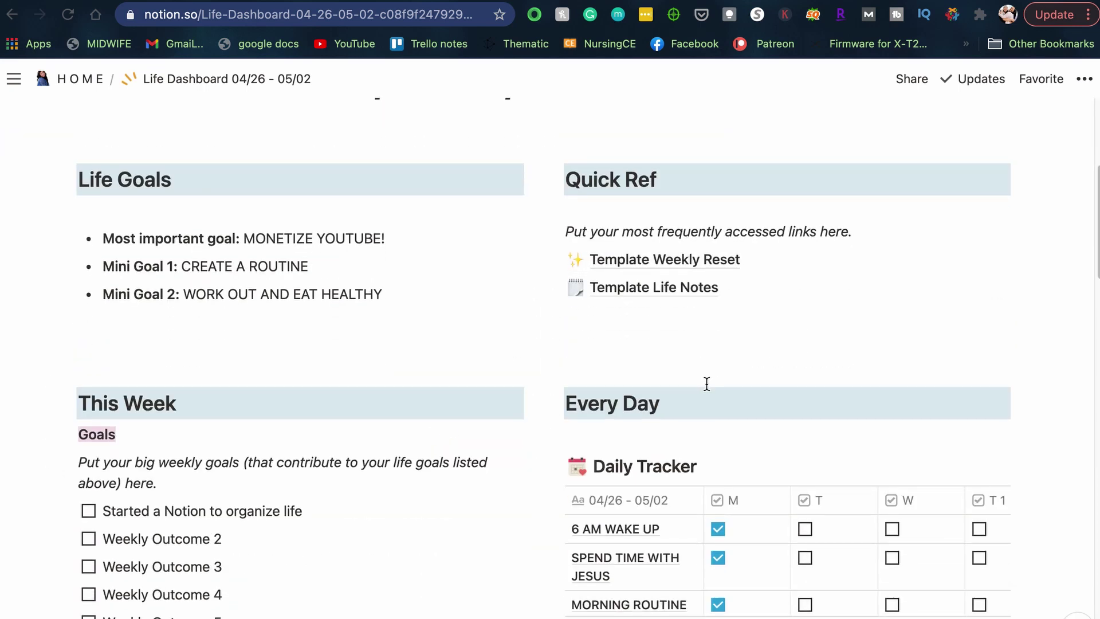
scroll(270, 428, "up", 9)
Step: Review the dashboard's This Week goals, the Daily Tracker under Every Day and the Weekly task columns
scroll(295, 430, "down", 14)
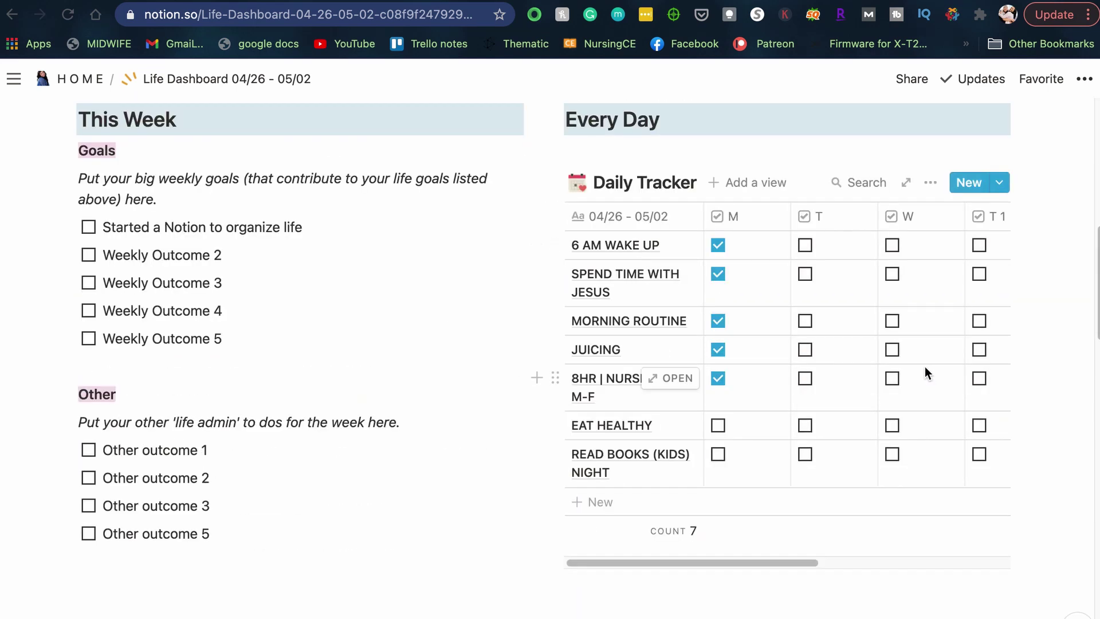
scroll(925, 370, "down", 3)
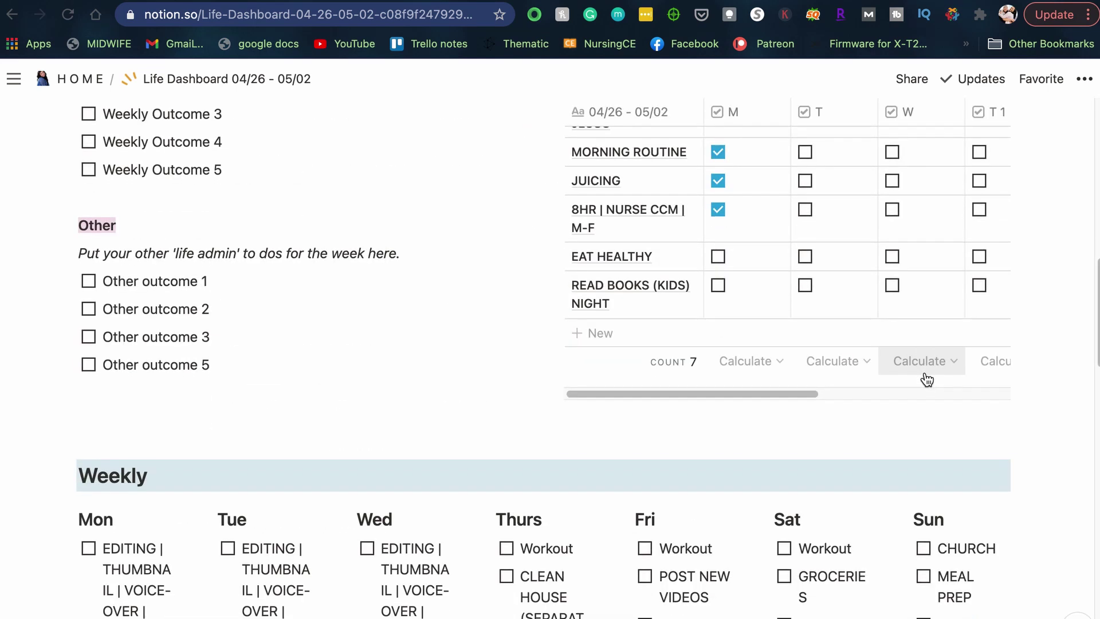
scroll(926, 380, "down", 4)
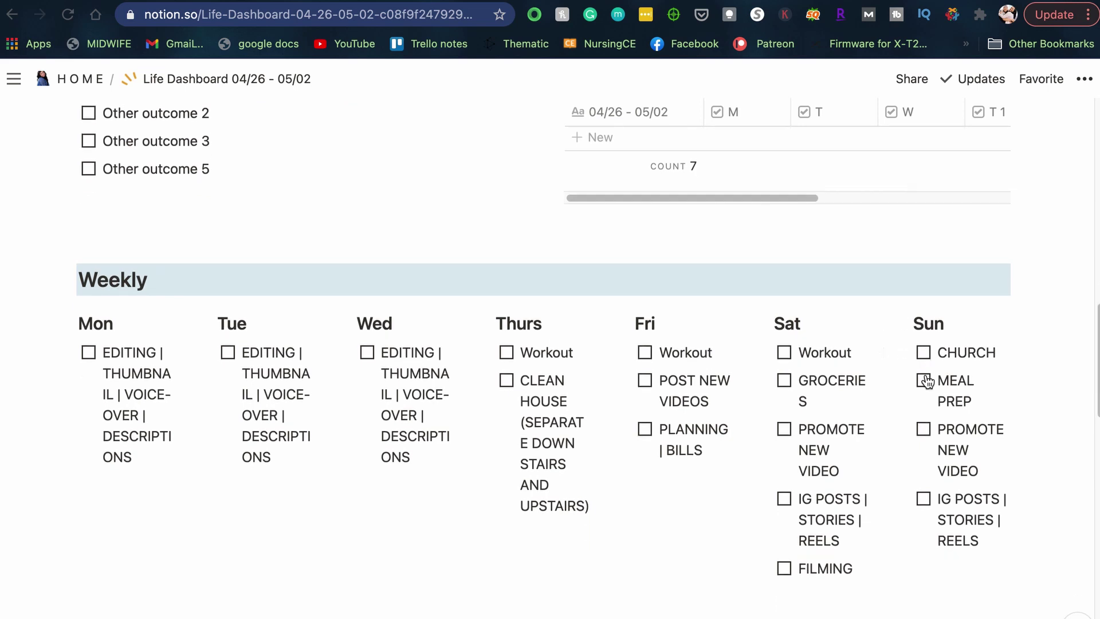
scroll(926, 381, "down", 2)
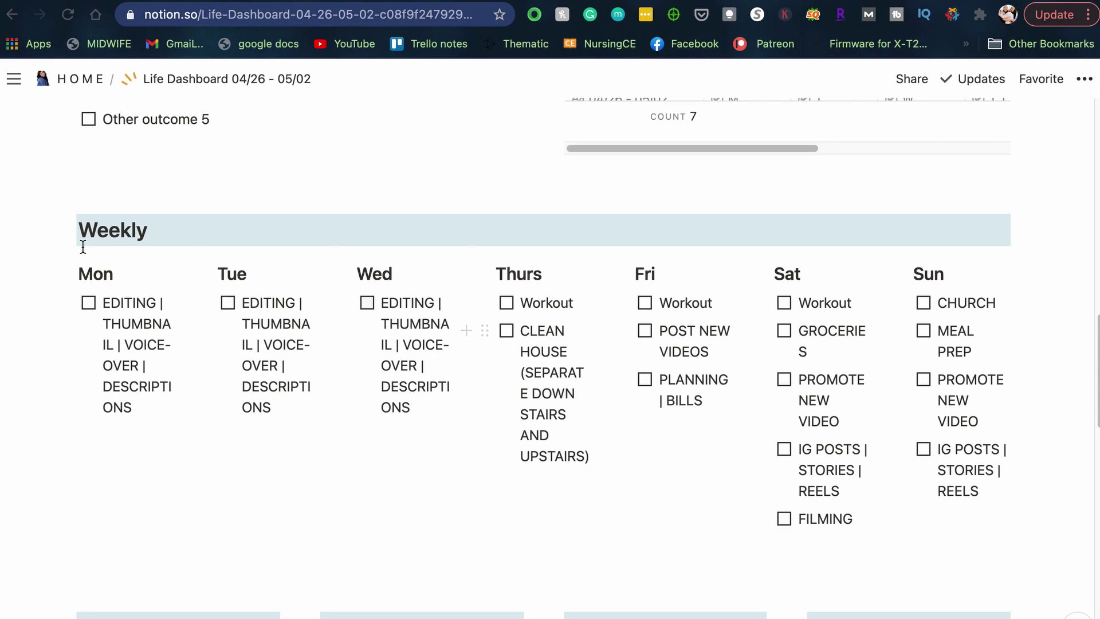
Step: Highlight the Mon to Wed tasks in the Weekly section, followed by the Friday video posting and bills tasks
left_click_drag(70, 260, 431, 457)
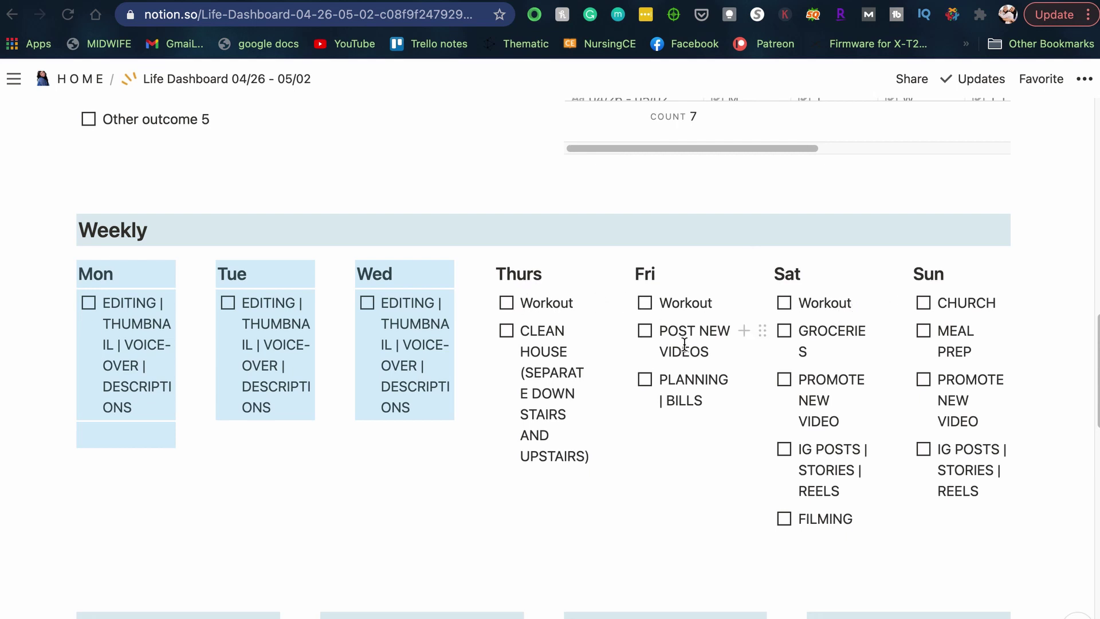
left_click(579, 485)
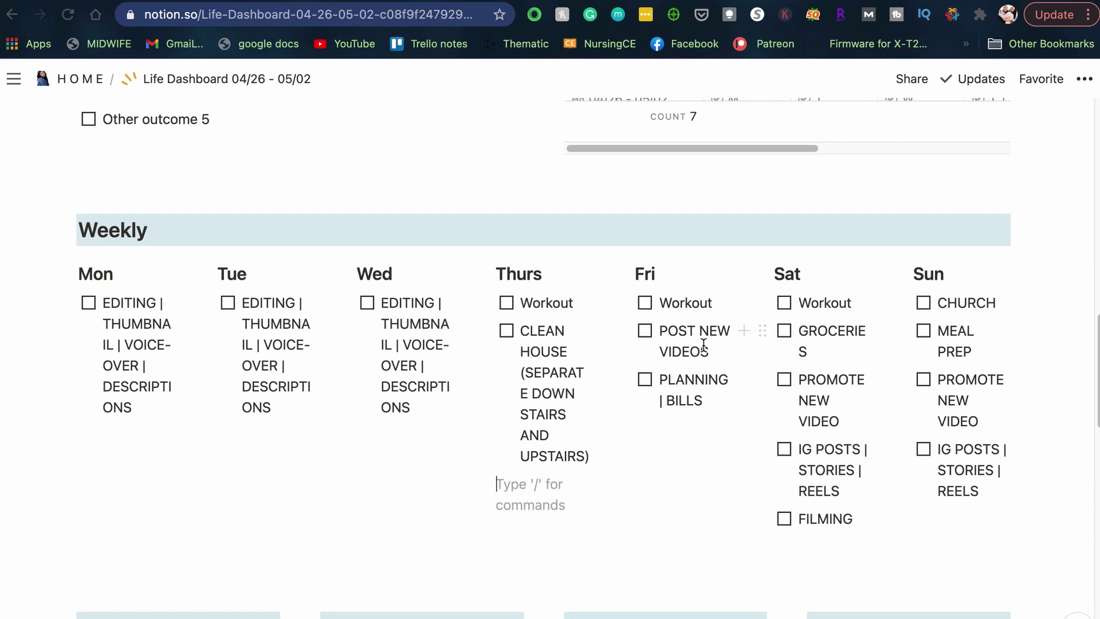
left_click_drag(715, 351, 664, 332)
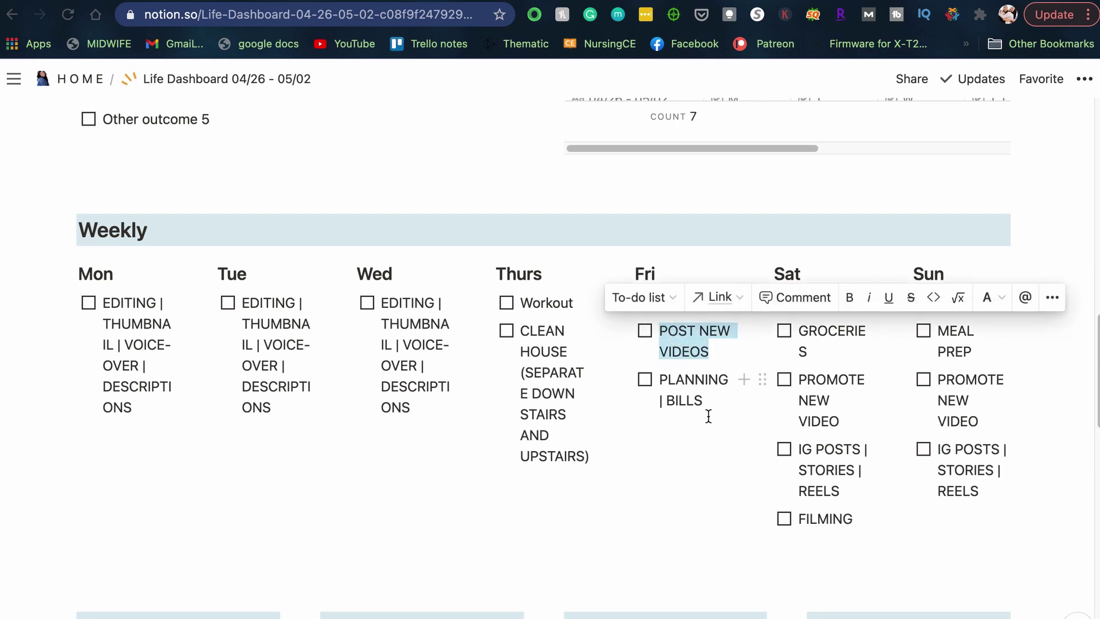
left_click_drag(709, 413, 647, 396)
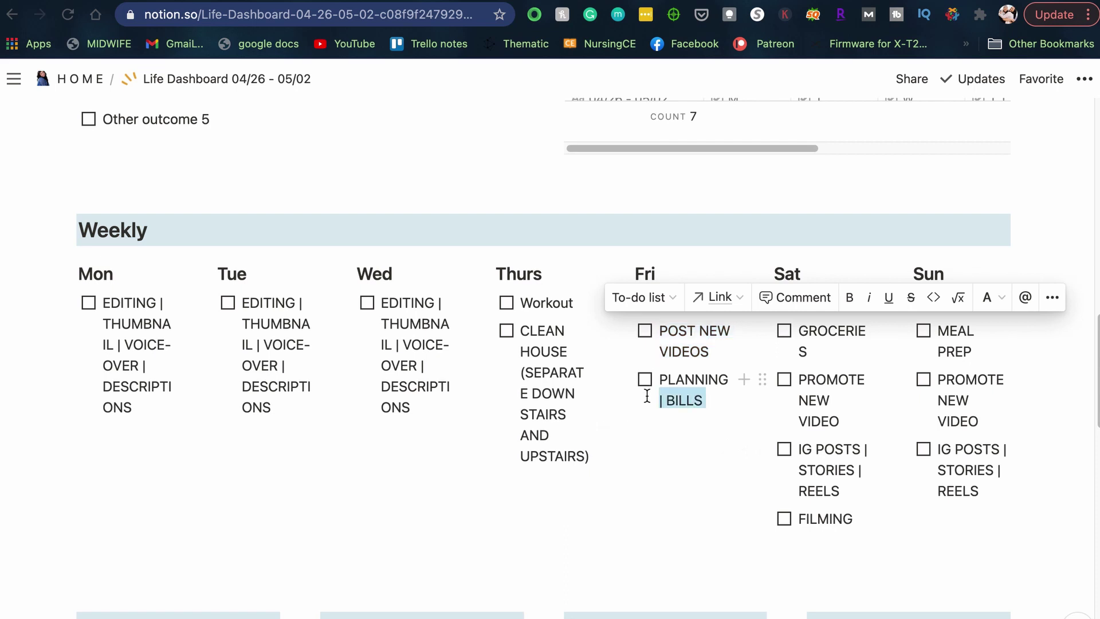
left_click(705, 483)
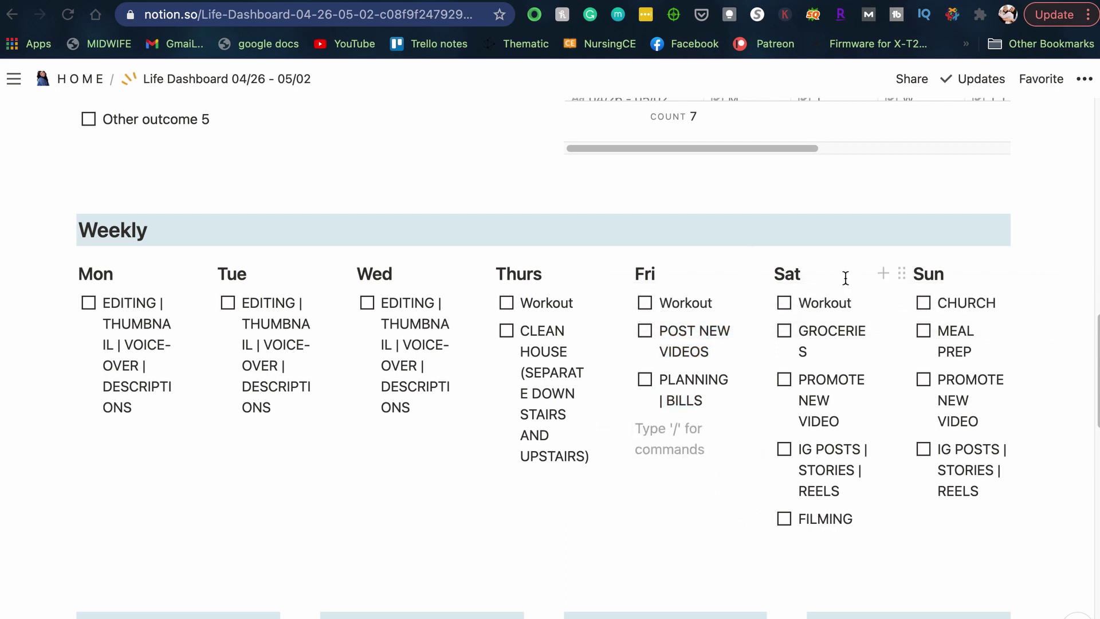
Step: Highlight the Saturday tasks, the FILMING item and Sunday's MEAL PREP in the Weekly section, and clear the selection
left_click_drag(854, 340, 864, 525)
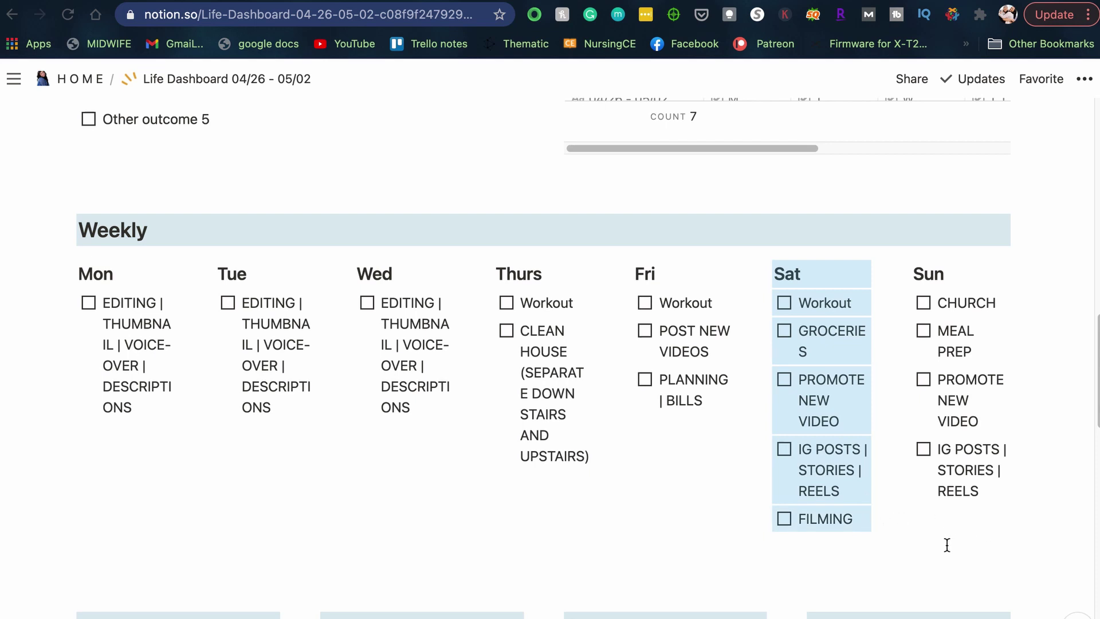
left_click(977, 527)
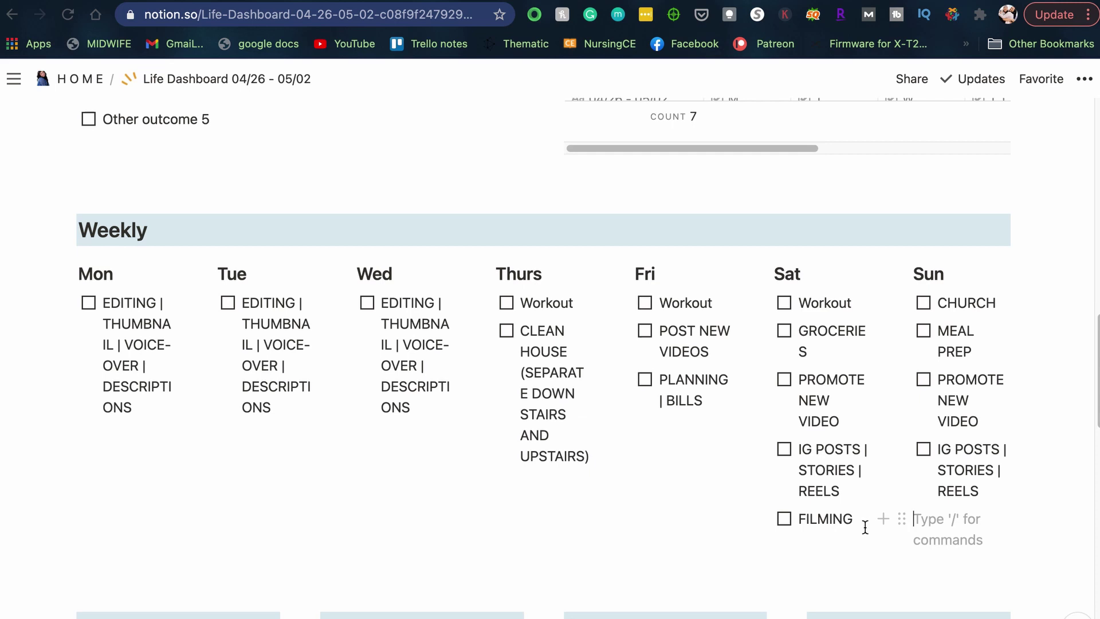
left_click_drag(861, 526, 769, 514)
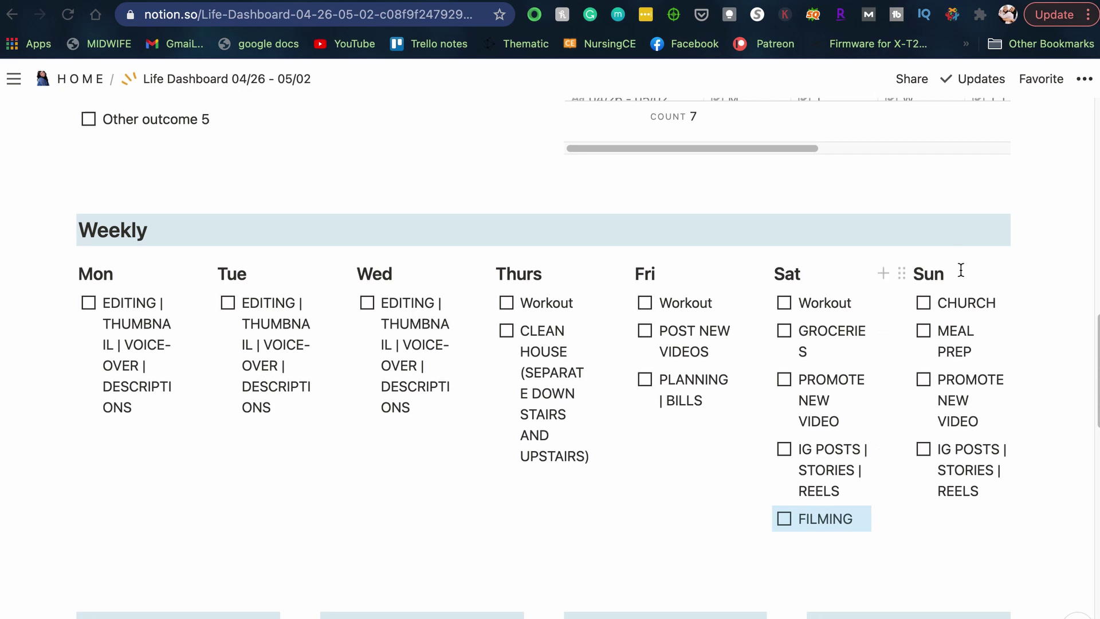
left_click_drag(994, 360, 935, 333)
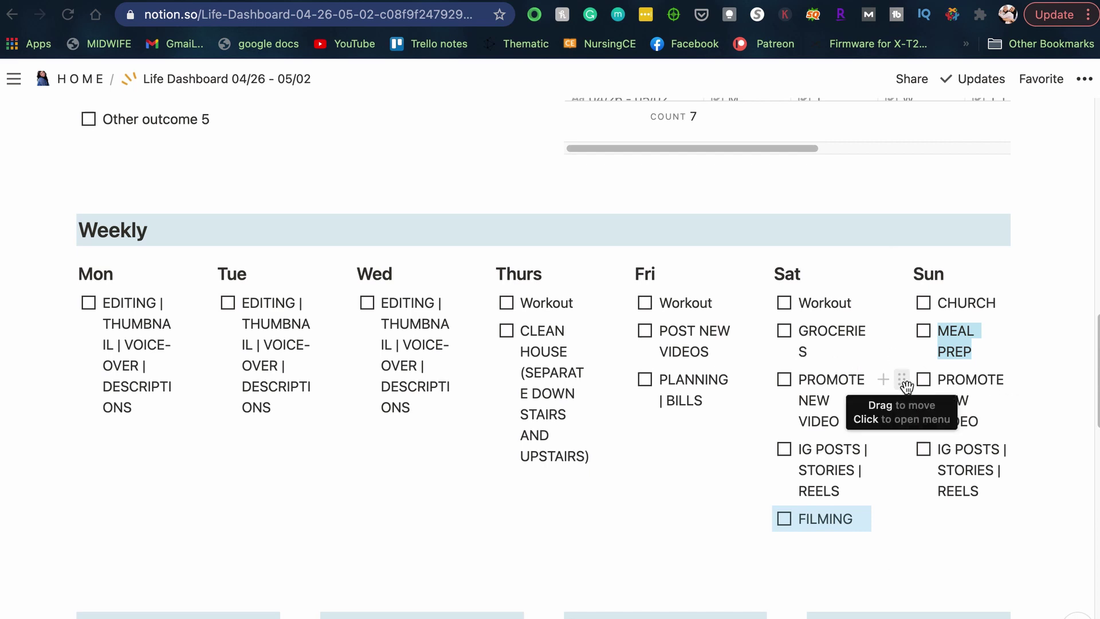
left_click(1036, 403)
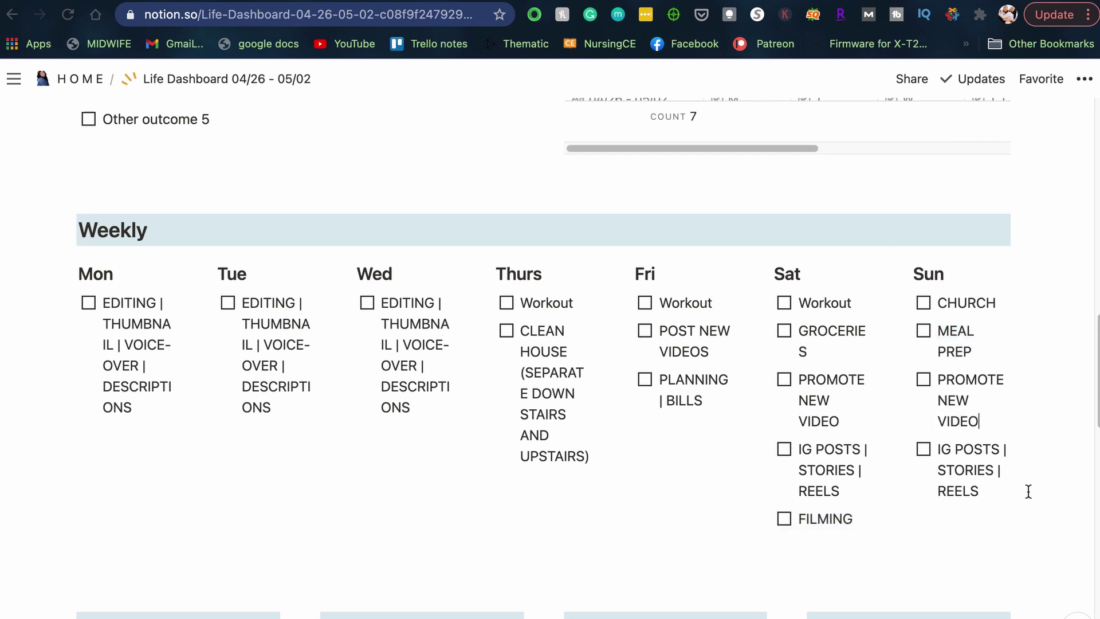
Step: Highlight Sunday's promotion and IG tasks and all seven day columns of the Weekly section, and clear the selection
left_click_drag(1014, 487, 967, 380)
left_click(1042, 360)
left_click_drag(1012, 526, 314, 353)
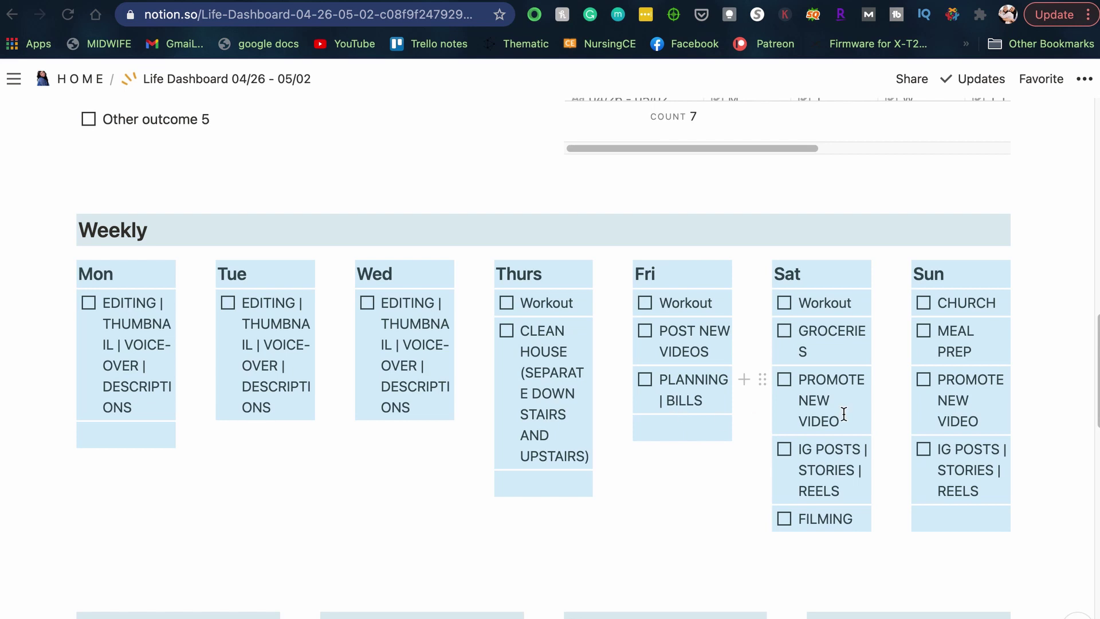
left_click(1050, 328)
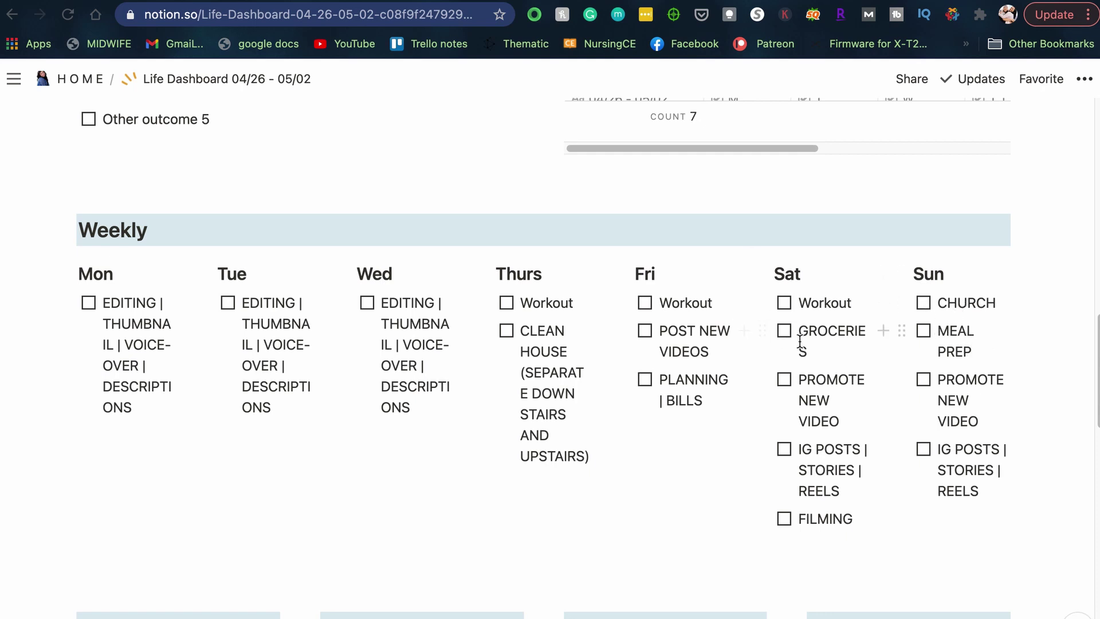
Step: Review the Monthly, Quarterly, Six Monthly and Yearly task lists on the dashboard
scroll(865, 373, "down", 6)
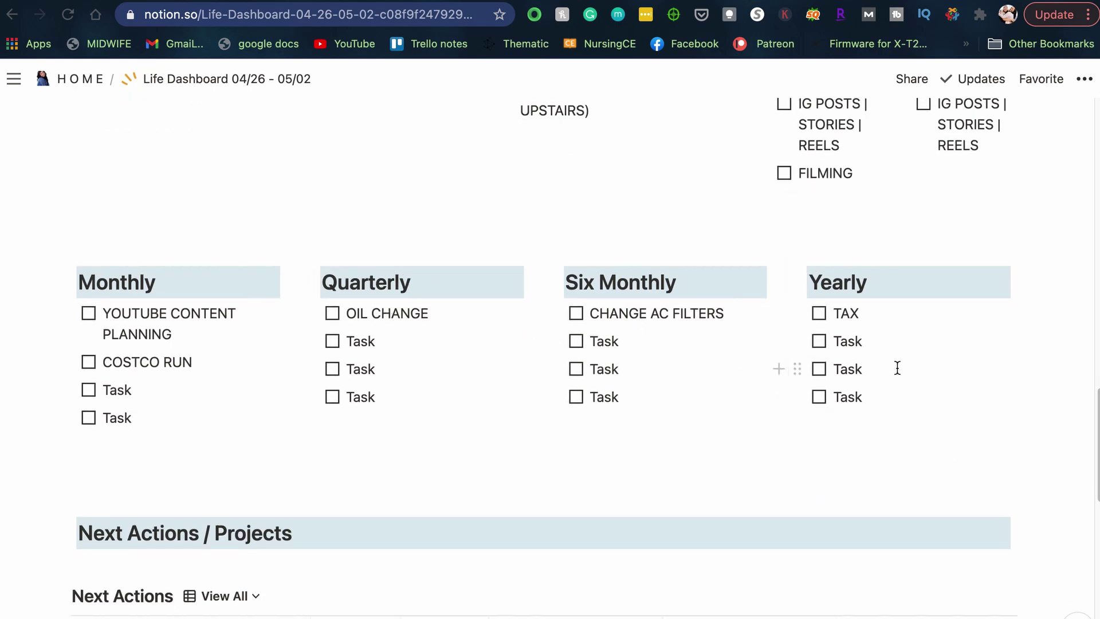
scroll(875, 349, "down", 1)
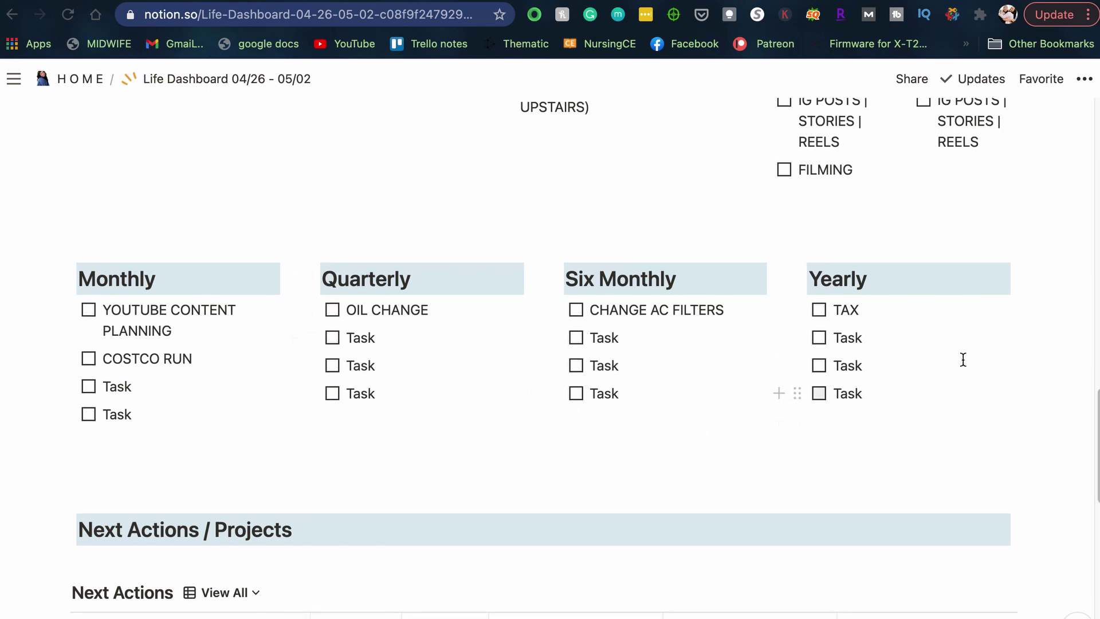
scroll(970, 396, "down", 3)
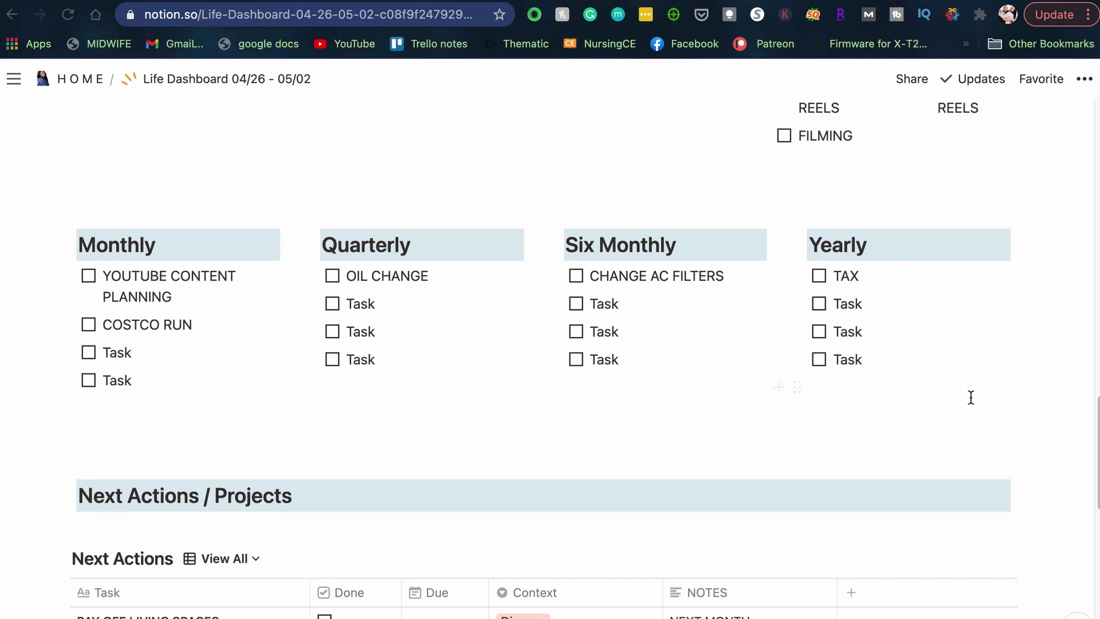
Step: Review the Next Actions table and view the Context options of the PAY OFF LIVING SPACES task, leaving Discuss selected
scroll(973, 401, "down", 8)
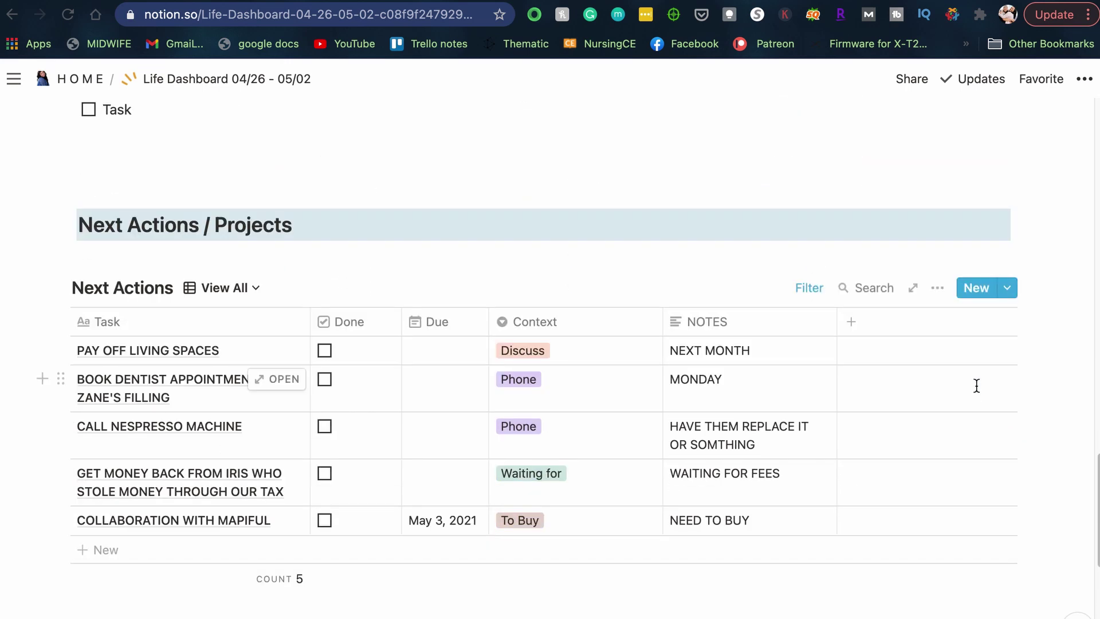
scroll(974, 383, "down", 1)
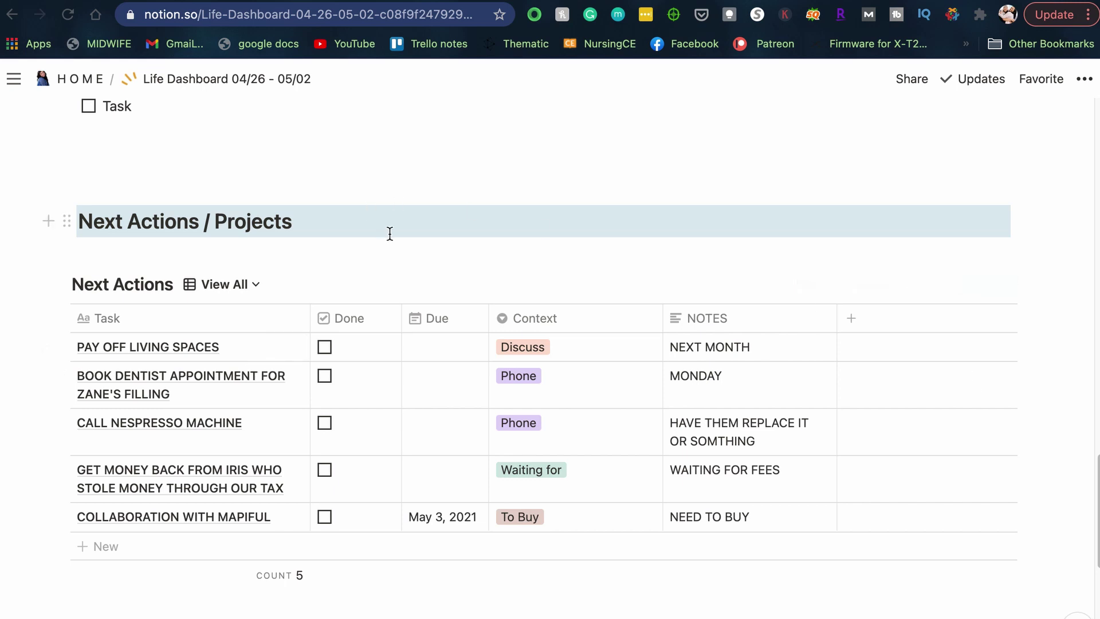
scroll(602, 337, "down", 1)
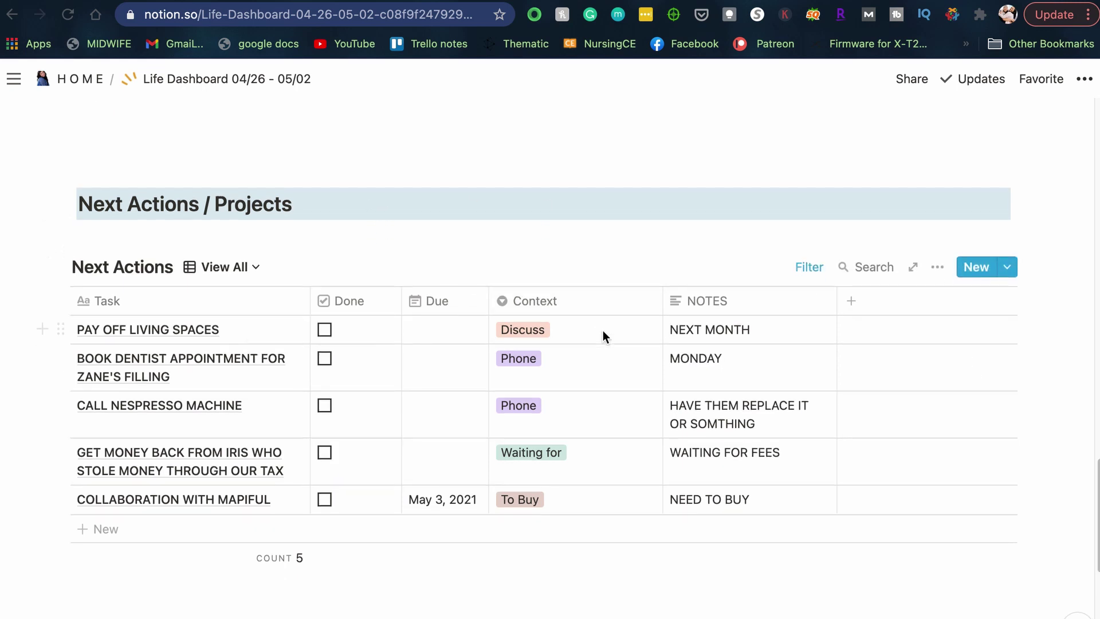
scroll(600, 326, "down", 1)
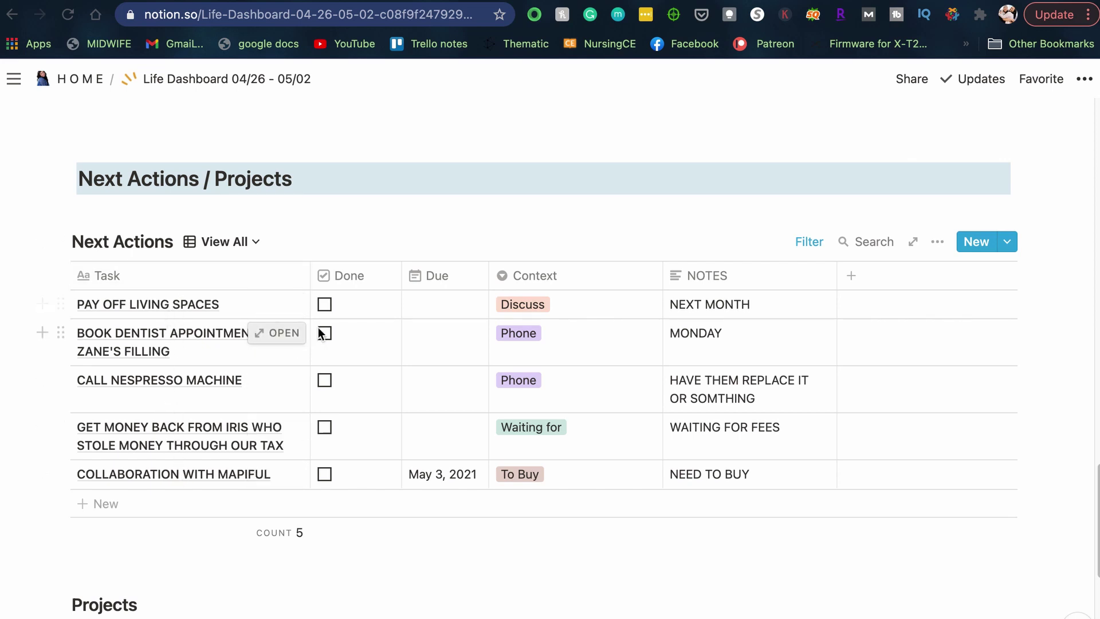
left_click(531, 310)
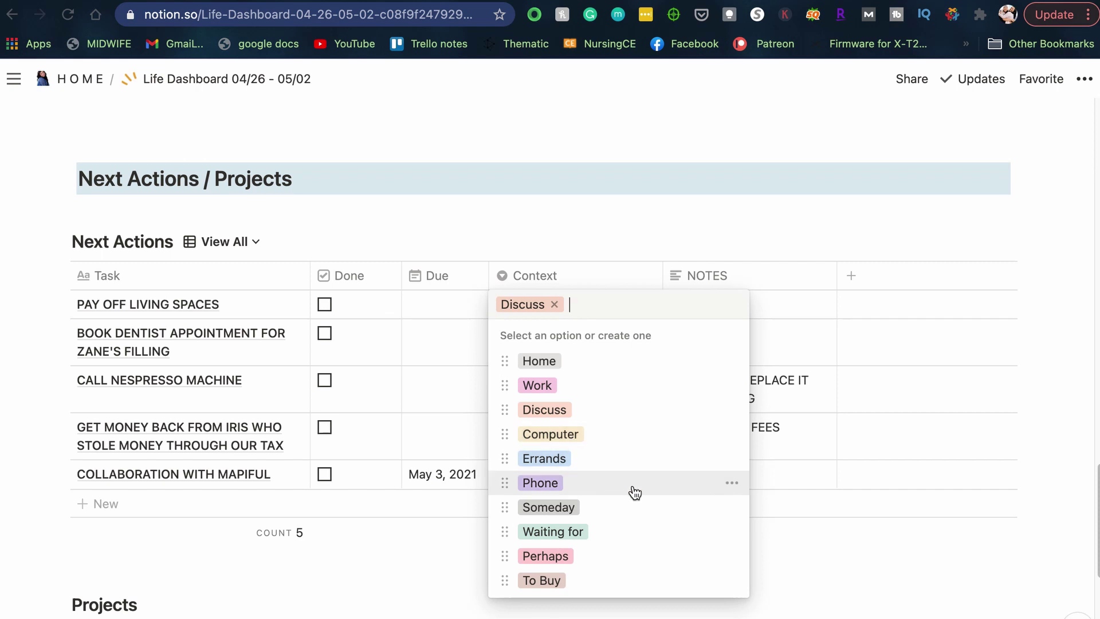
left_click(810, 507)
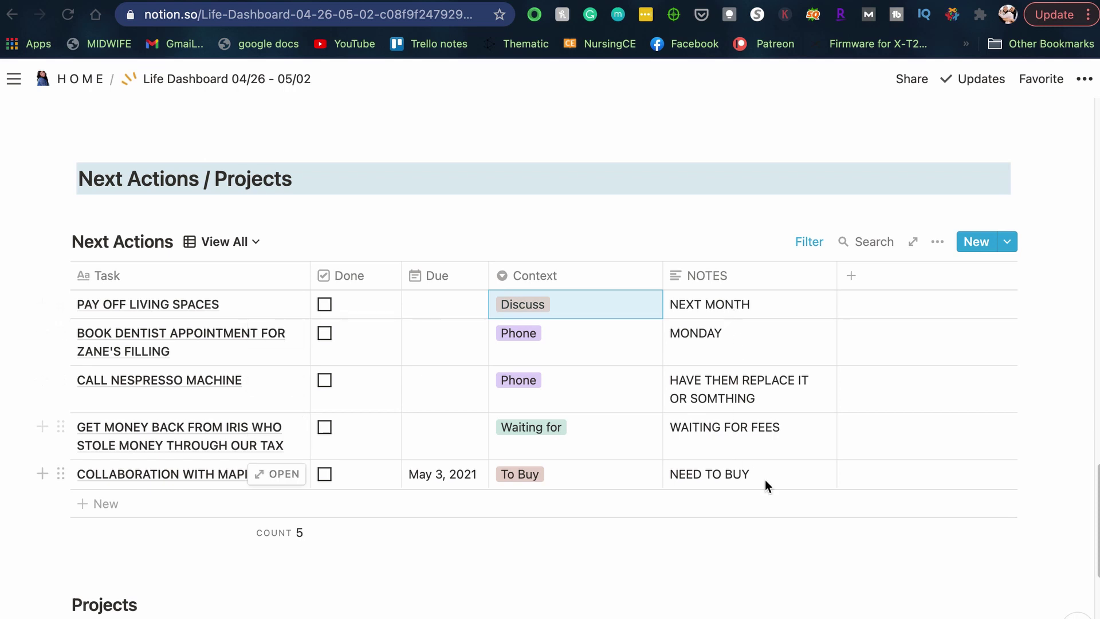
Step: Review the Projects table, and look over the dashboard again from Life Goals and Quick Ref to This Week and the Daily Tracker
scroll(586, 496, "down", 3)
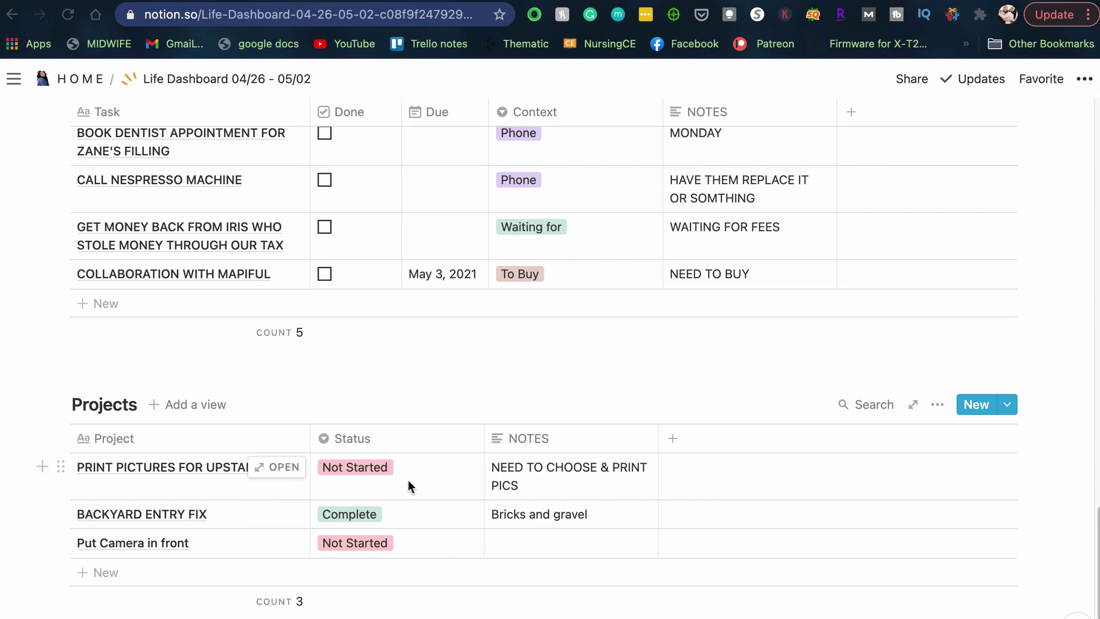
scroll(420, 455, "down", 3)
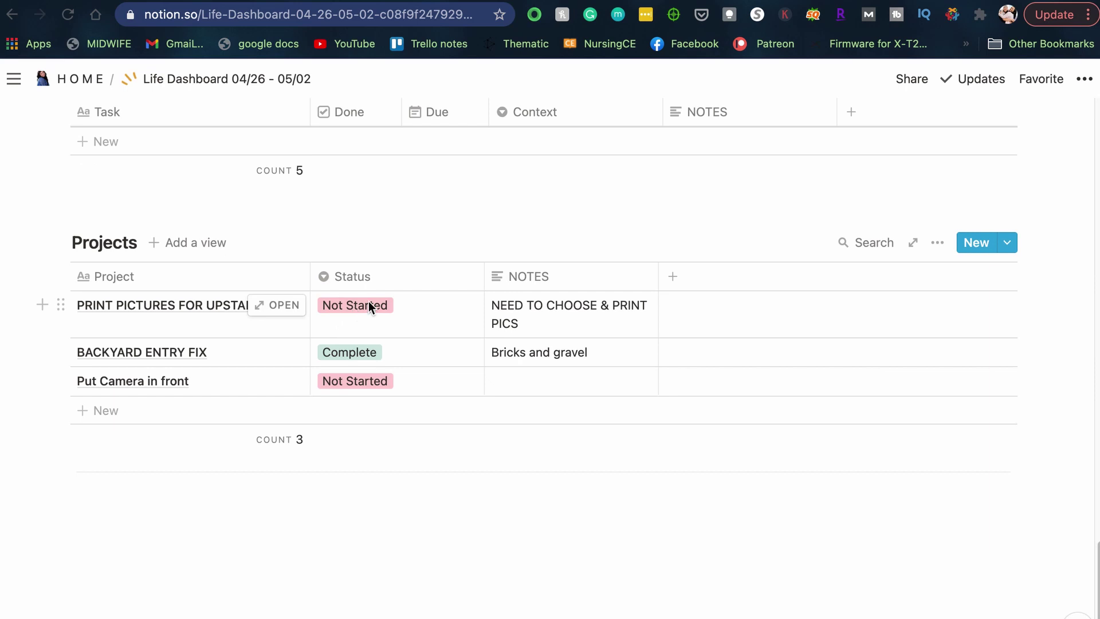
scroll(524, 367, "up", 15)
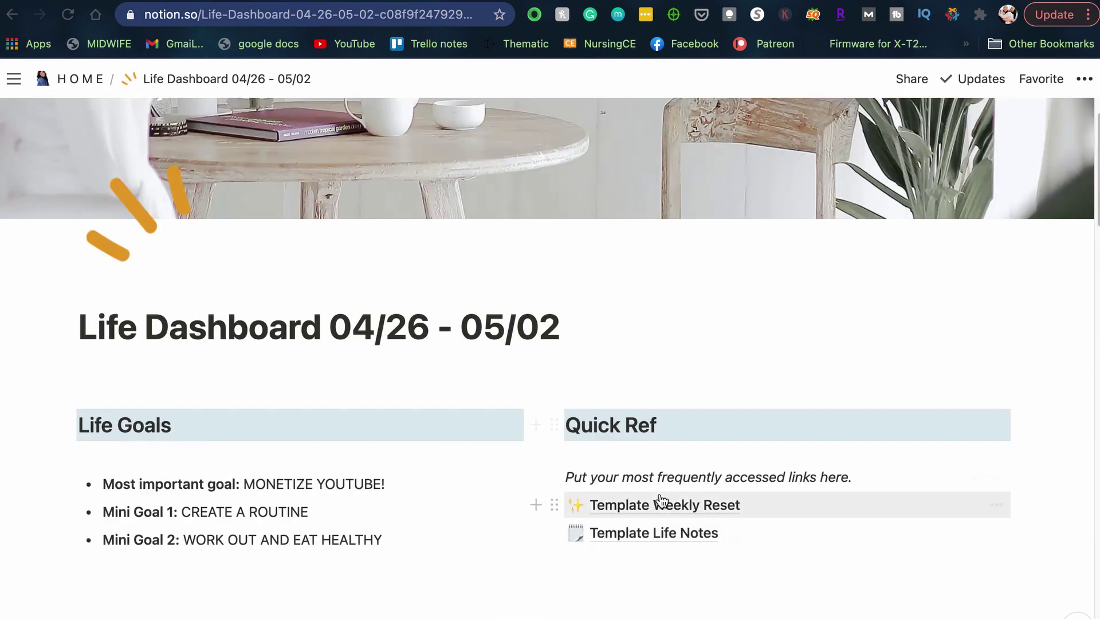
scroll(653, 492, "up", 2)
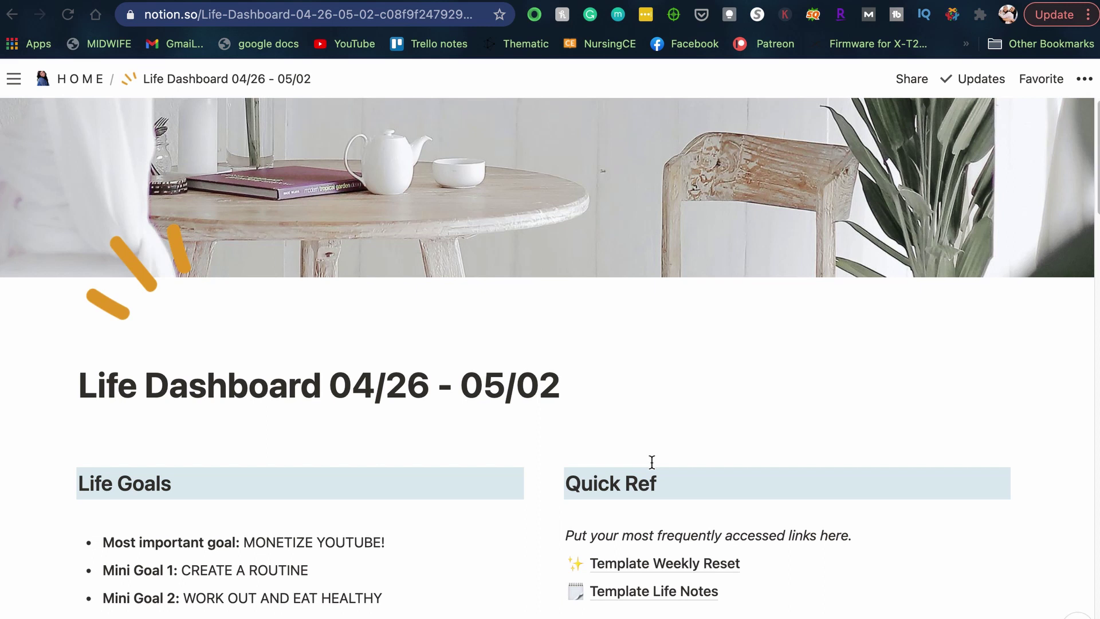
scroll(608, 398, "down", 5)
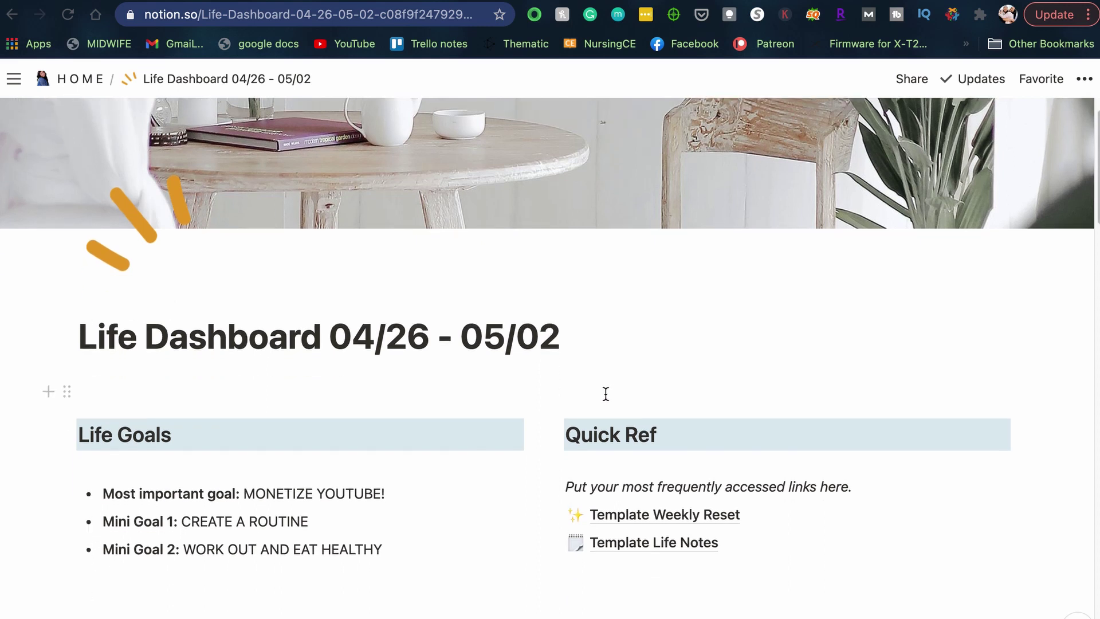
scroll(598, 408, "down", 5)
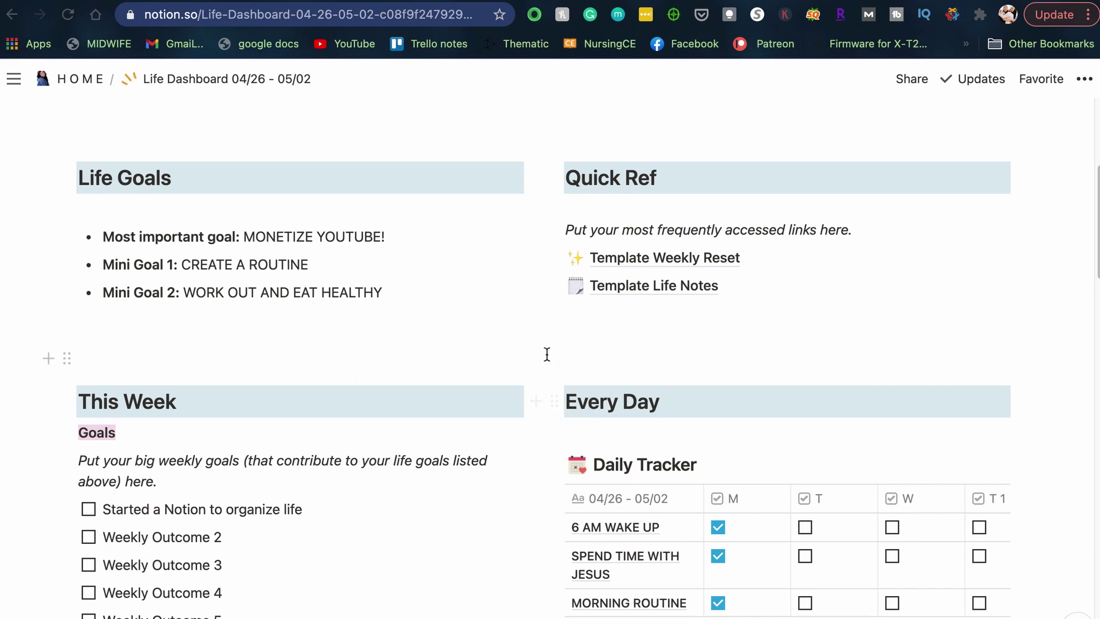
scroll(547, 354, "down", 2)
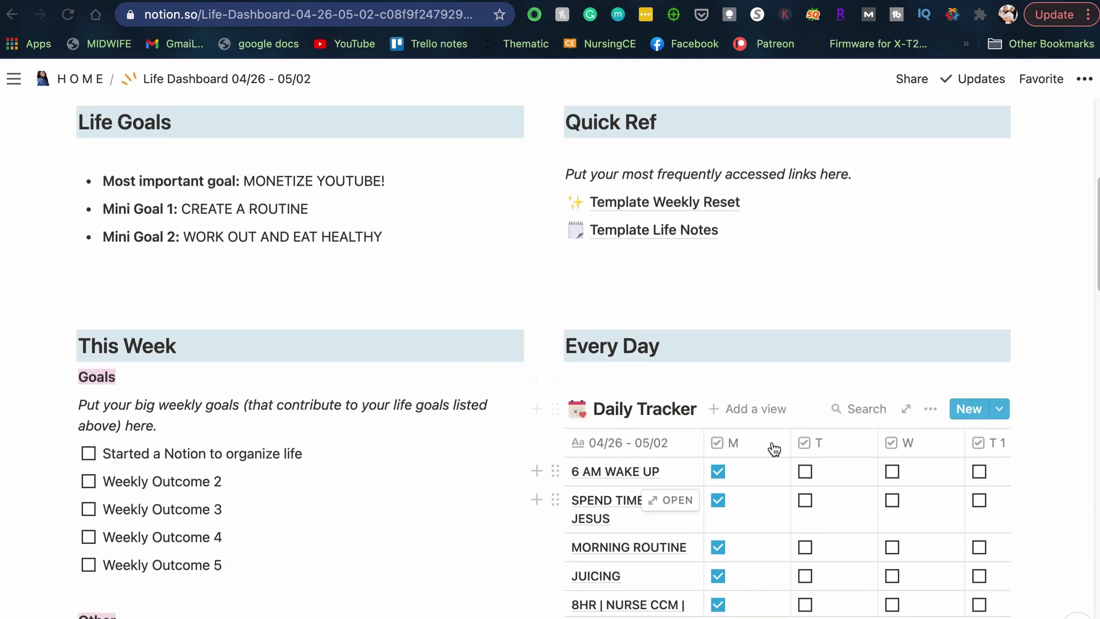
scroll(795, 470, "down", 8)
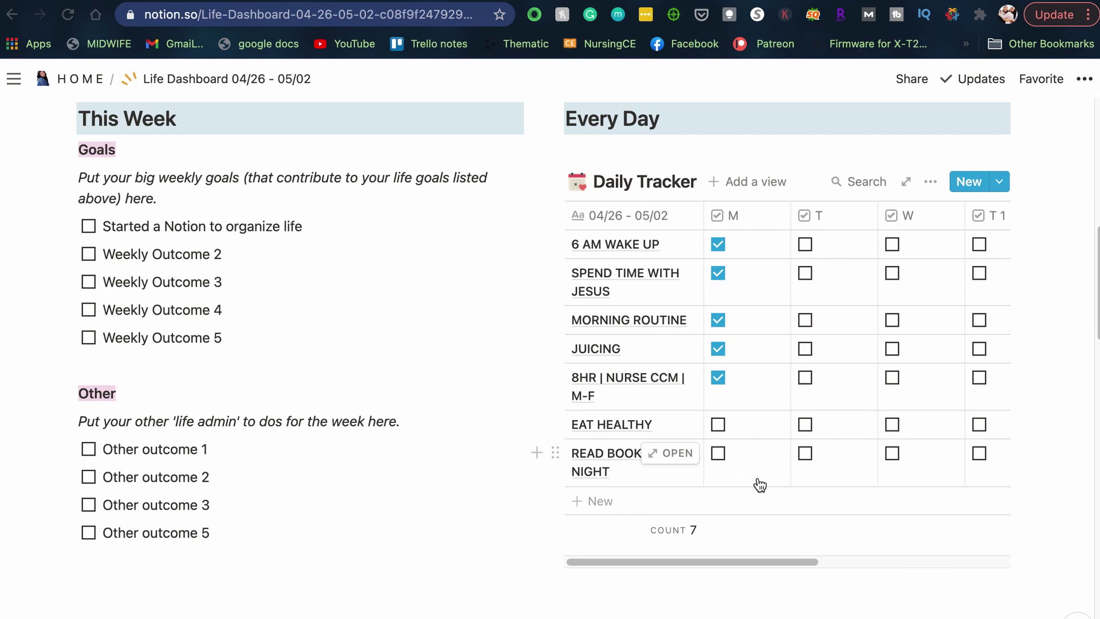
scroll(759, 485, "down", 12)
Step: Return to the HOME page and open the Habit Tracker page
left_click(113, 76)
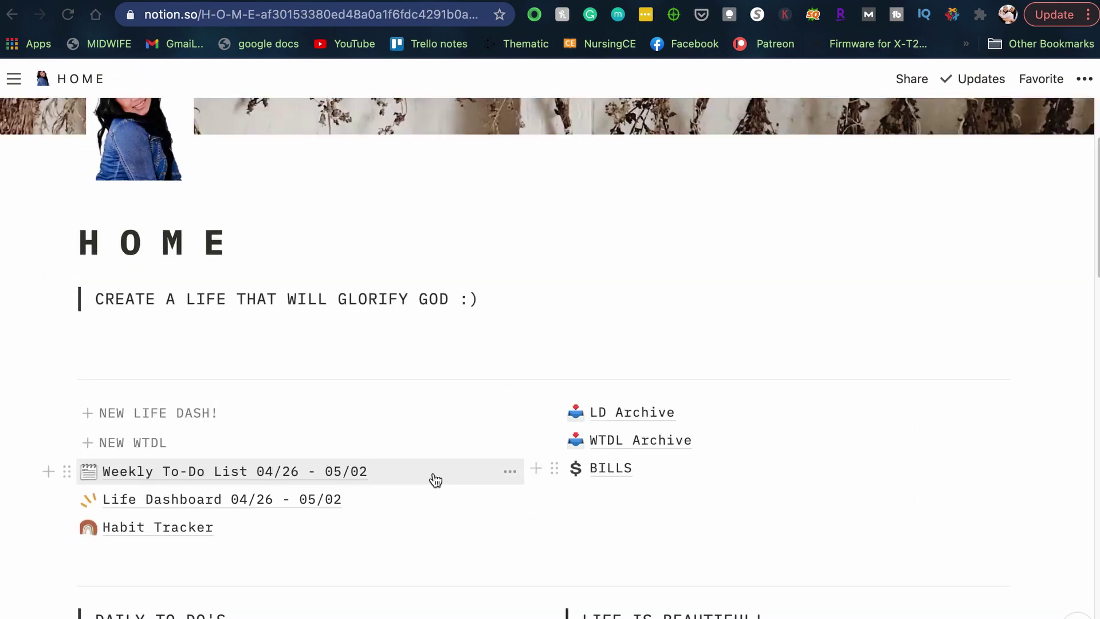
scroll(411, 441, "down", 1)
scroll(409, 437, "down", 2)
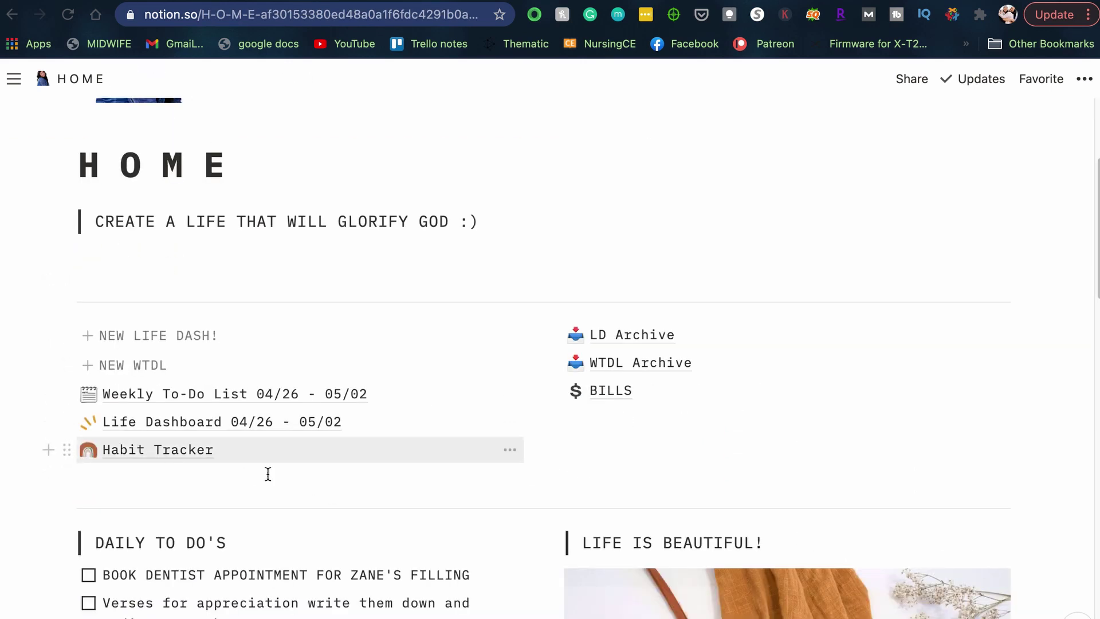
left_click(176, 453)
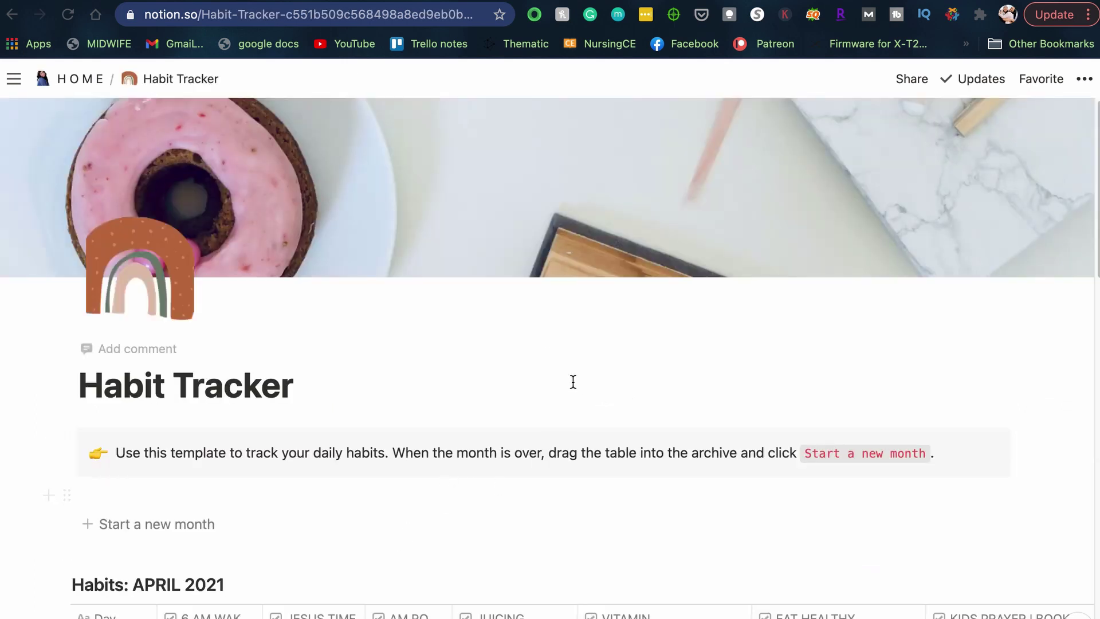
Step: Highlight the Habit Tracker title and the 1st to 11th rows of the April 2021 habits table, and review the table through the 30th
left_click_drag(317, 393, 73, 351)
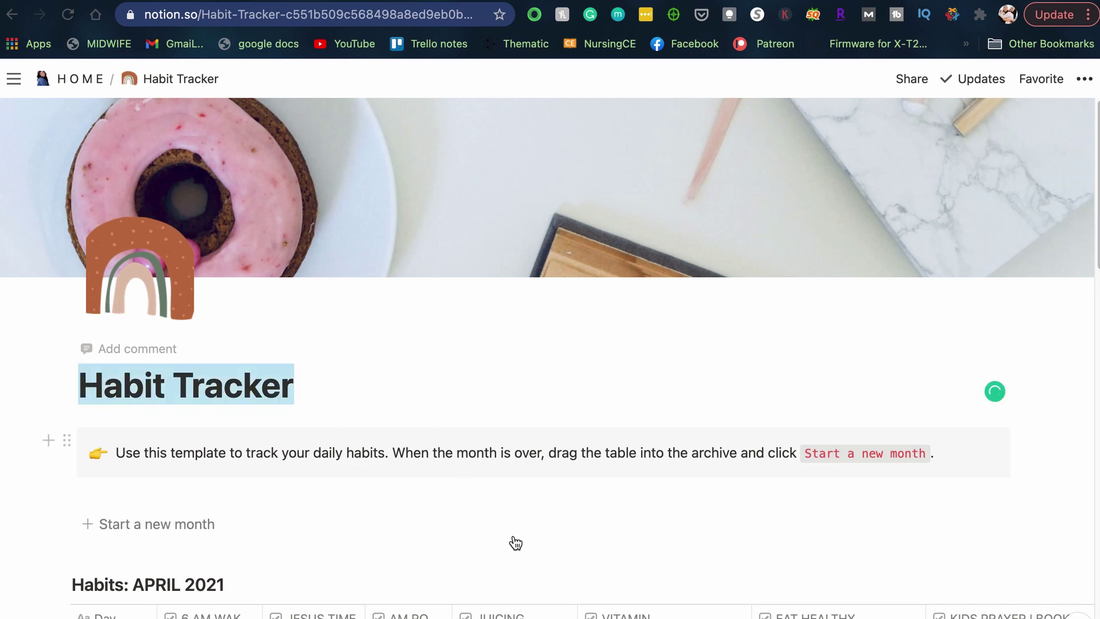
scroll(540, 484, "down", 3)
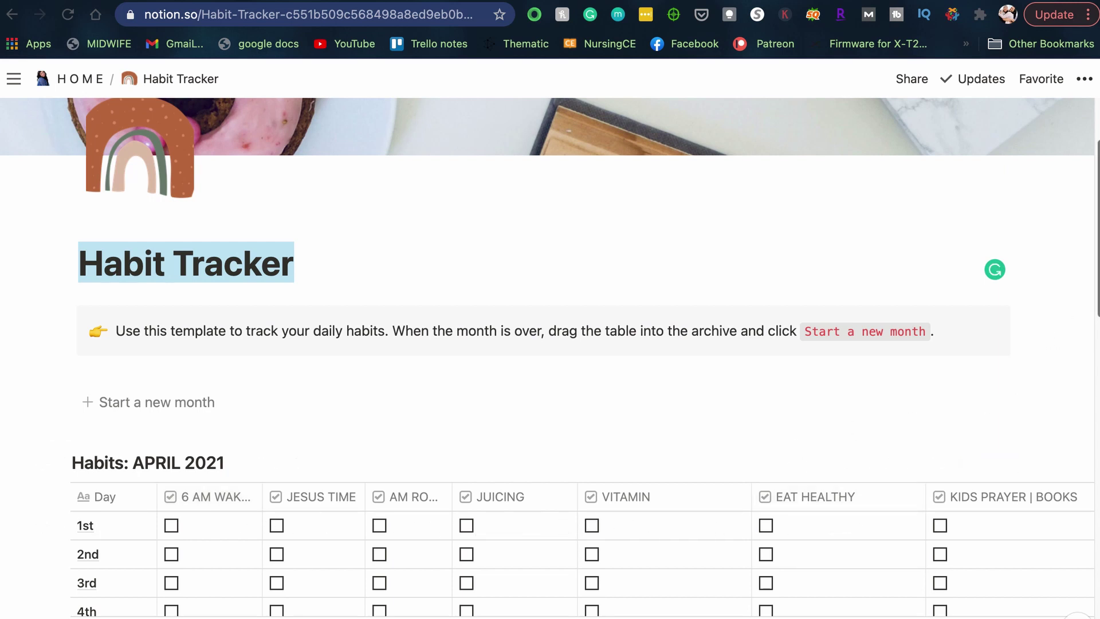
scroll(1068, 324, "down", 2)
scroll(583, 367, "down", 8)
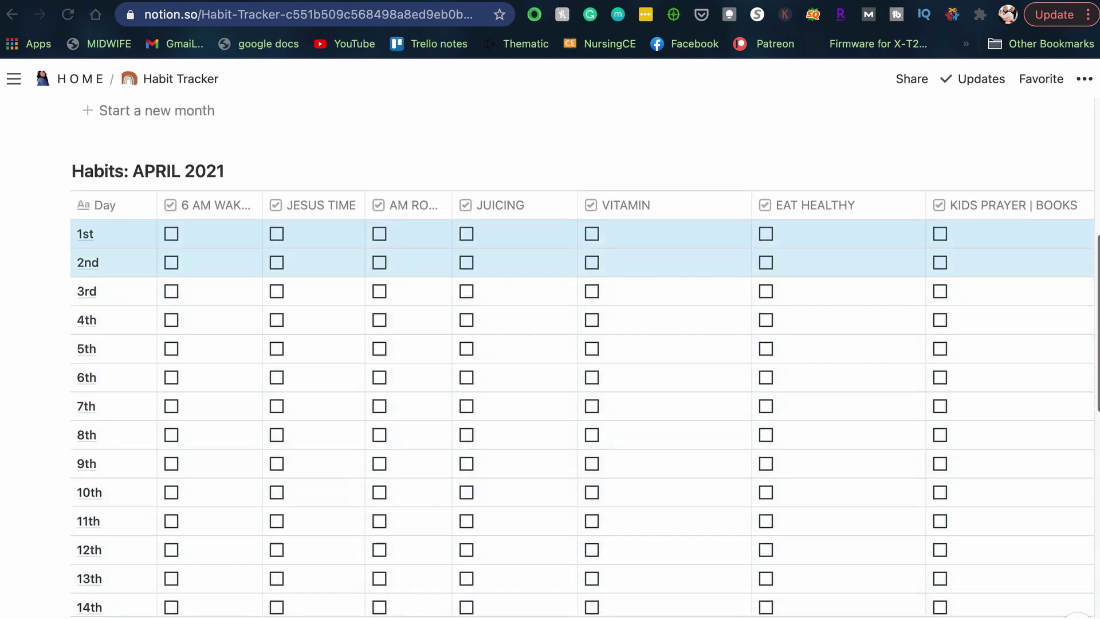
left_click_drag(1096, 133, 515, 304)
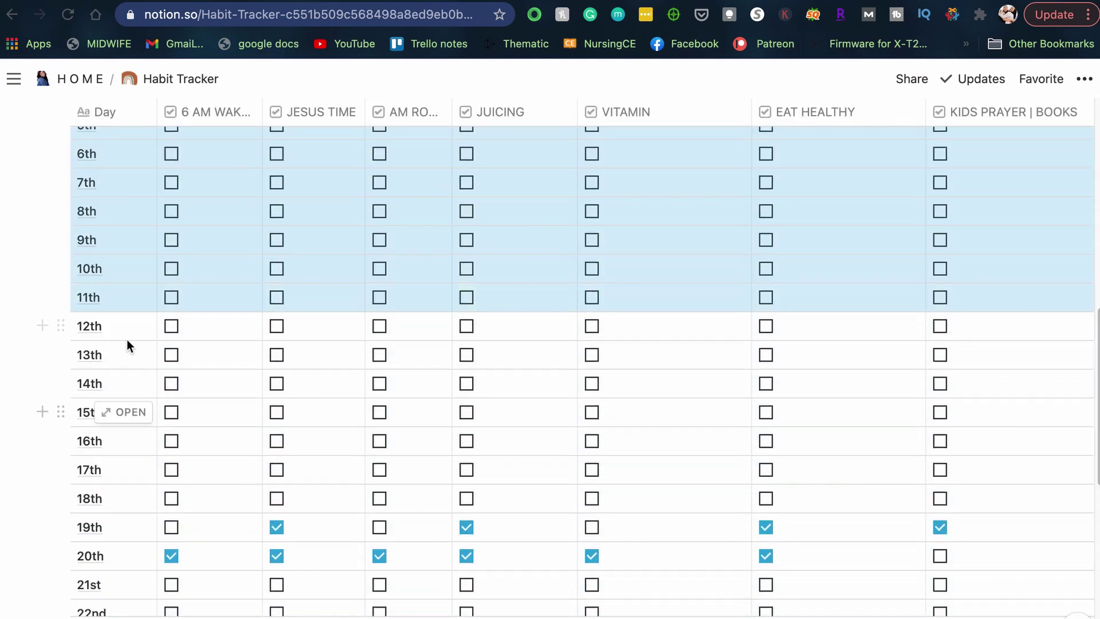
scroll(156, 324, "down", 1)
scroll(156, 324, "down", 10)
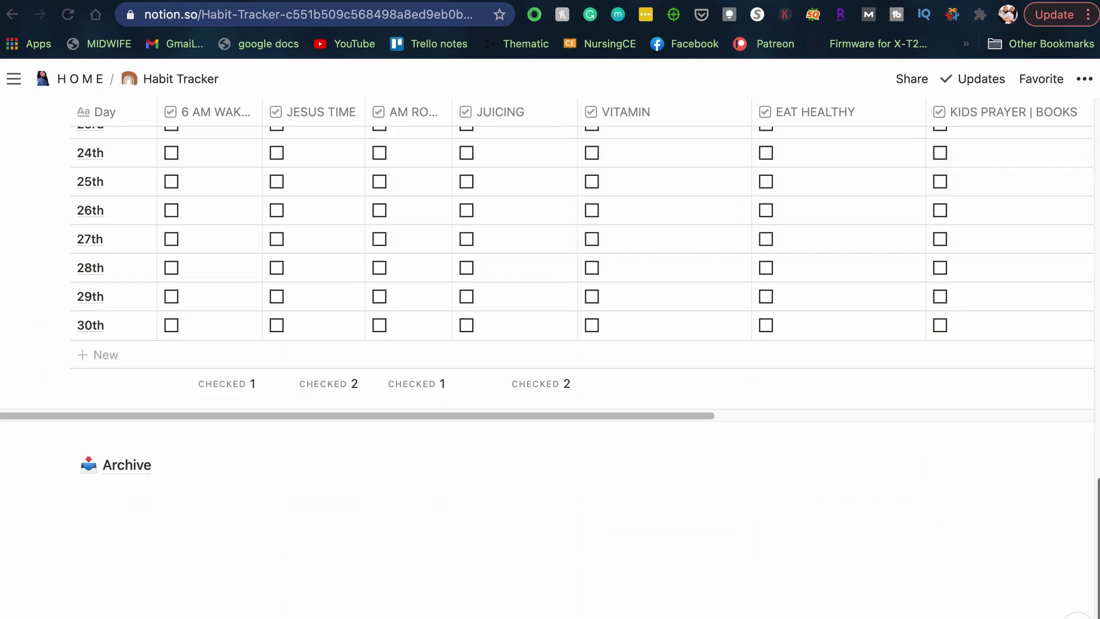
Step: Highlight the Archive link below the habits table and go back to the Start a new month option
left_click_drag(1080, 401, 175, 440)
left_click_drag(165, 486, 611, 510)
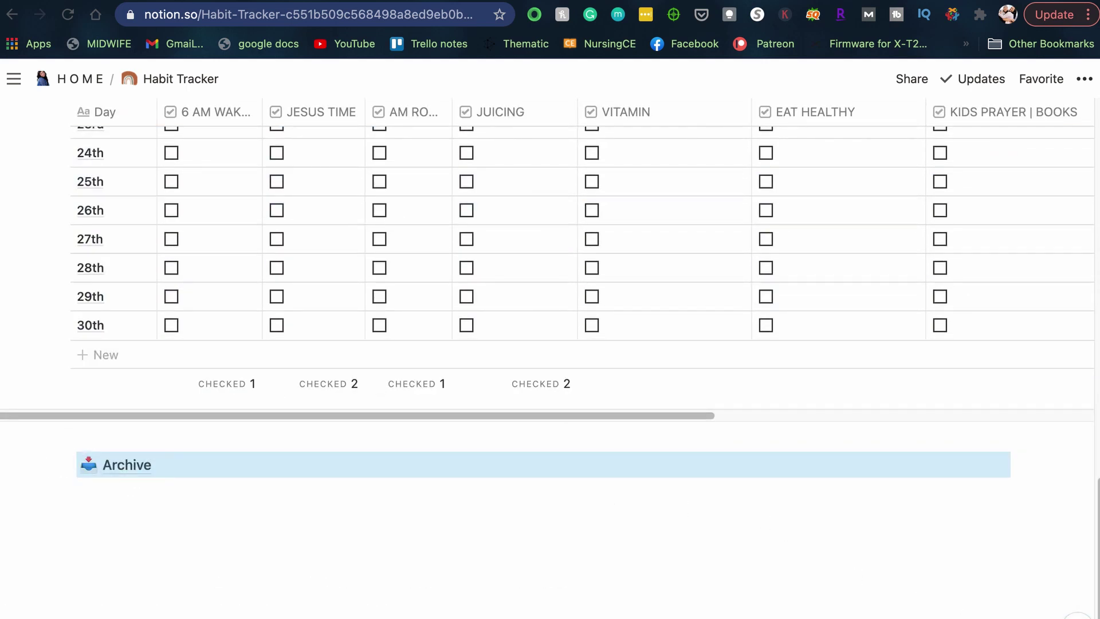
left_click_drag(1096, 599, 1096, 123)
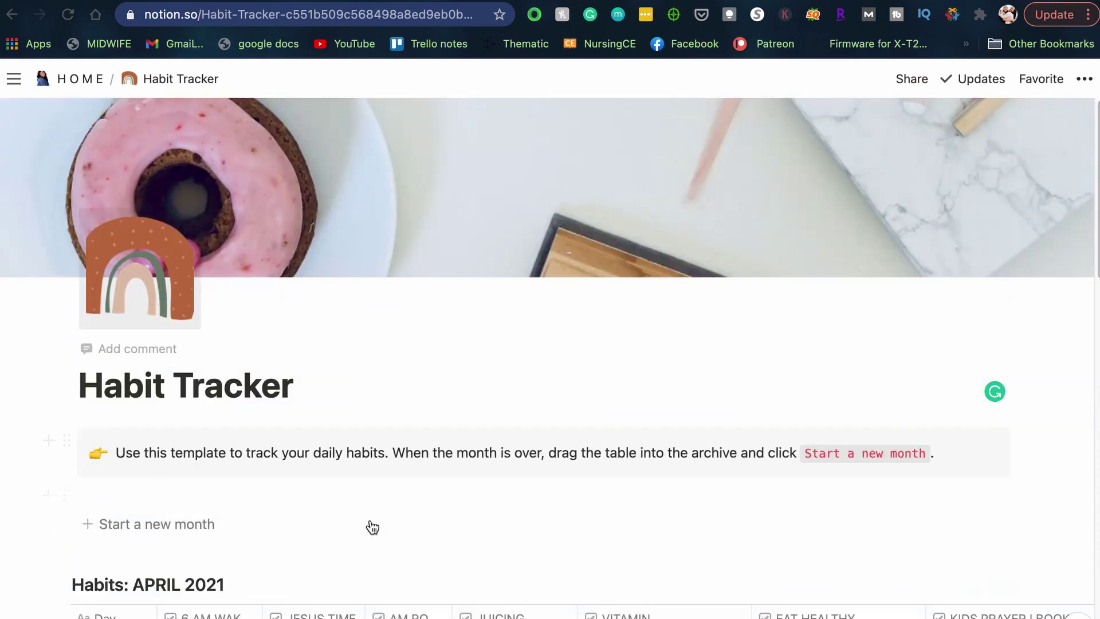
Step: Return to the HOME page and open the BILLS page
left_click(82, 80)
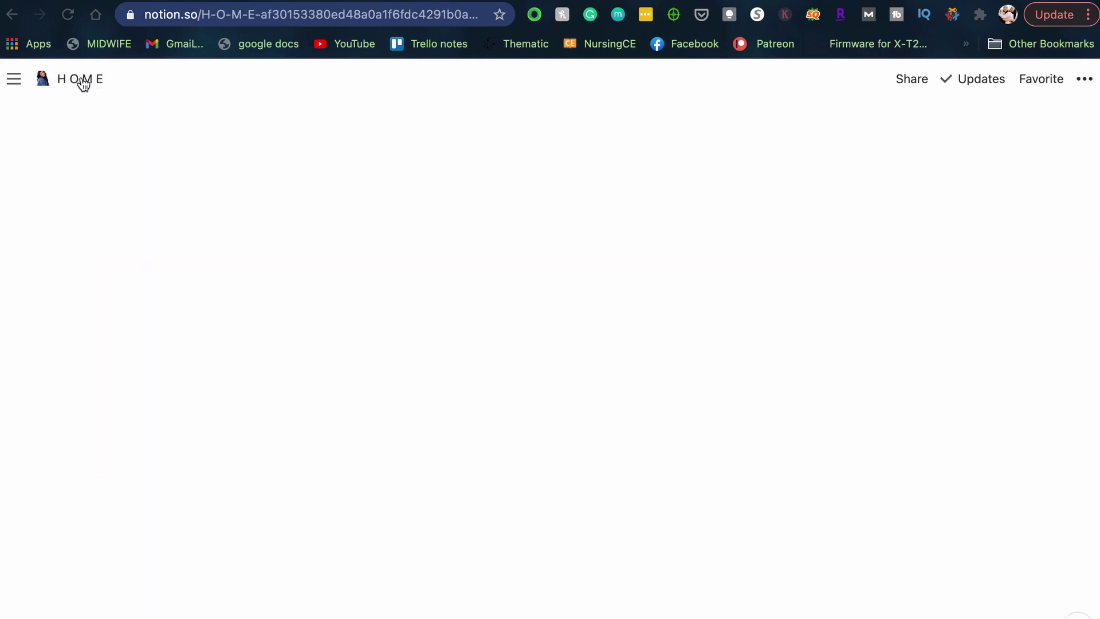
scroll(716, 488, "down", 5)
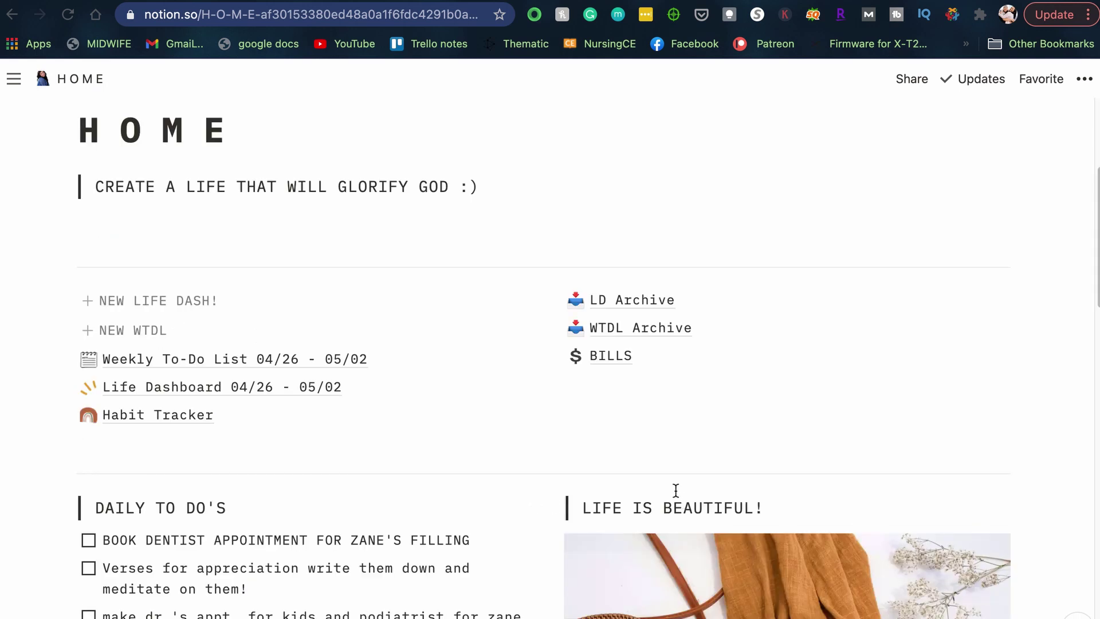
left_click(621, 364)
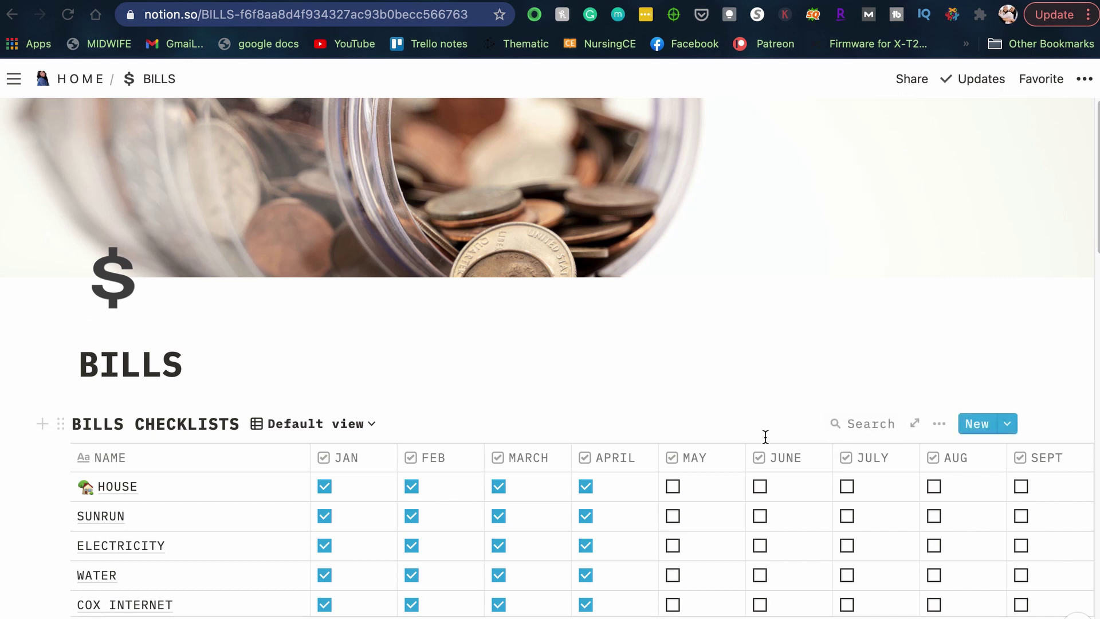
Step: Check off the HOUSE and SUNRUN bills for MAY in the BILLS CHECKLISTS table
scroll(742, 367, "down", 2)
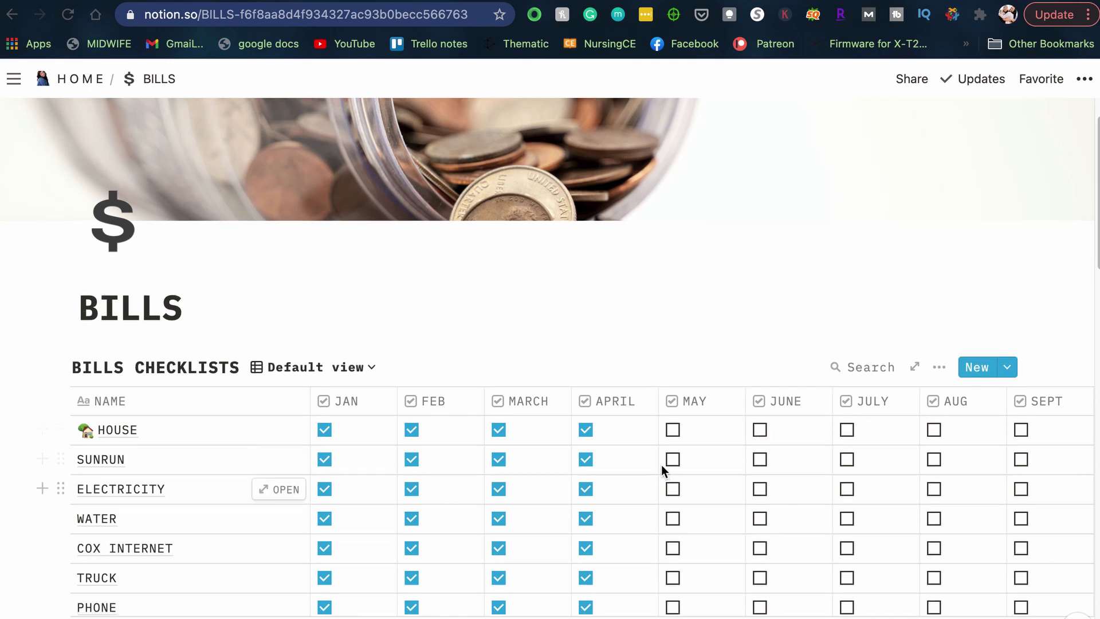
scroll(662, 458, "down", 1)
scroll(670, 457, "down", 2)
scroll(676, 450, "down", 8)
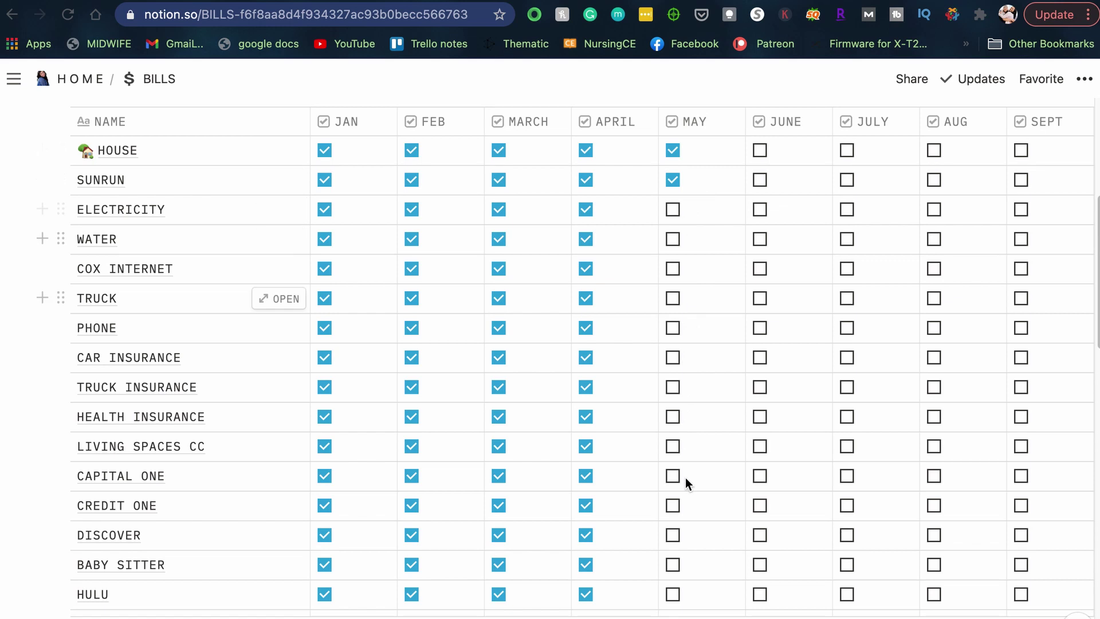
Step: Review the rest of the bills checklist and the BUDGET 2021 section below it
scroll(692, 414, "down", 3)
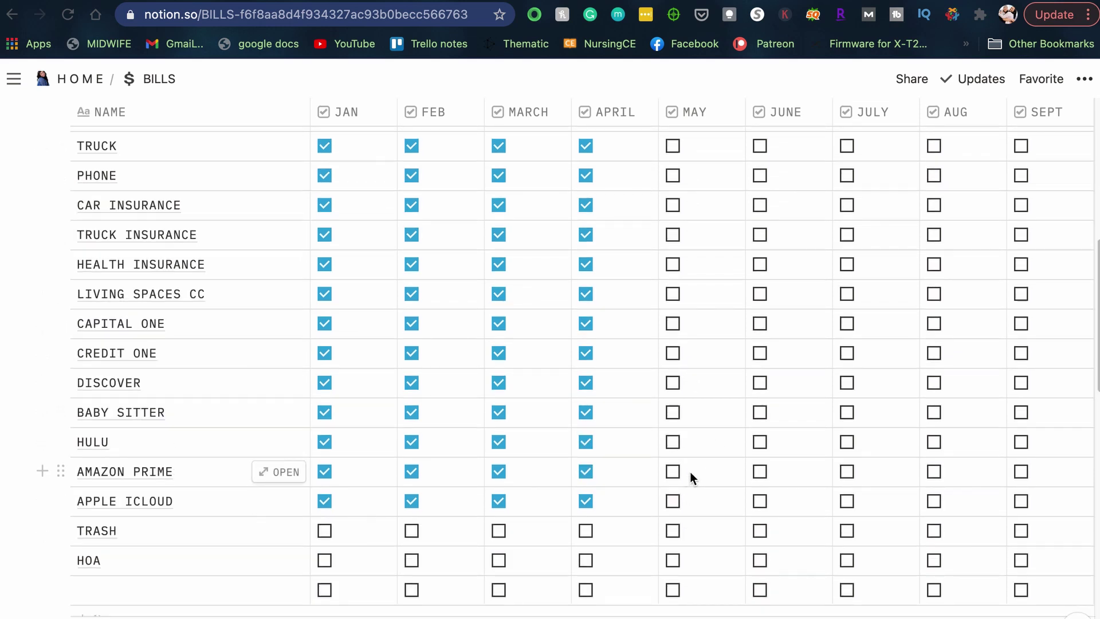
scroll(725, 467, "down", 10)
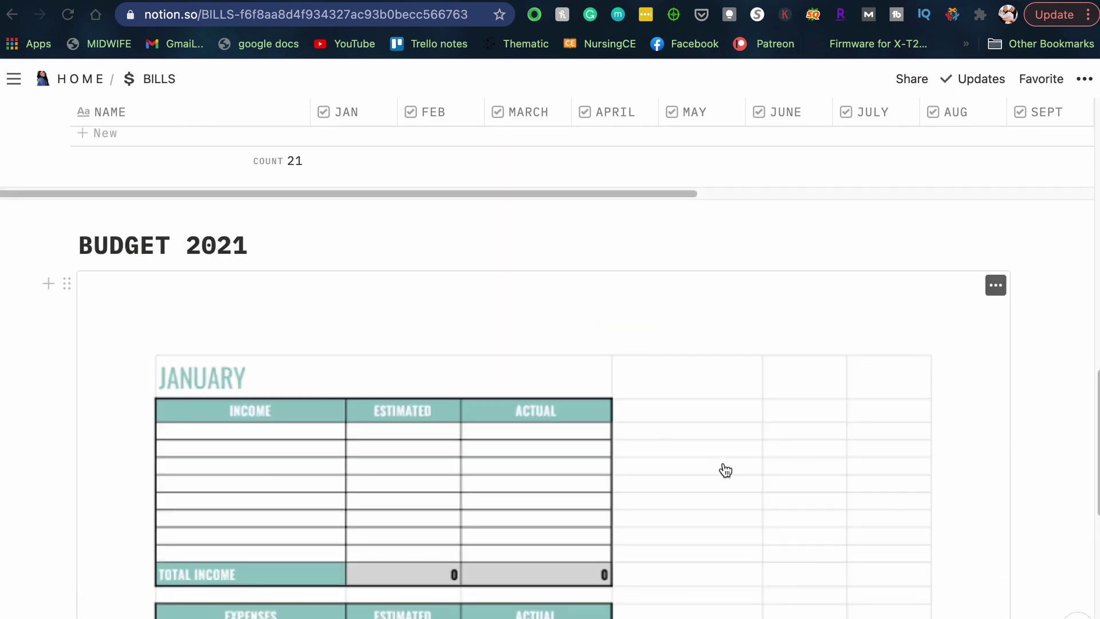
scroll(723, 461, "up", 6)
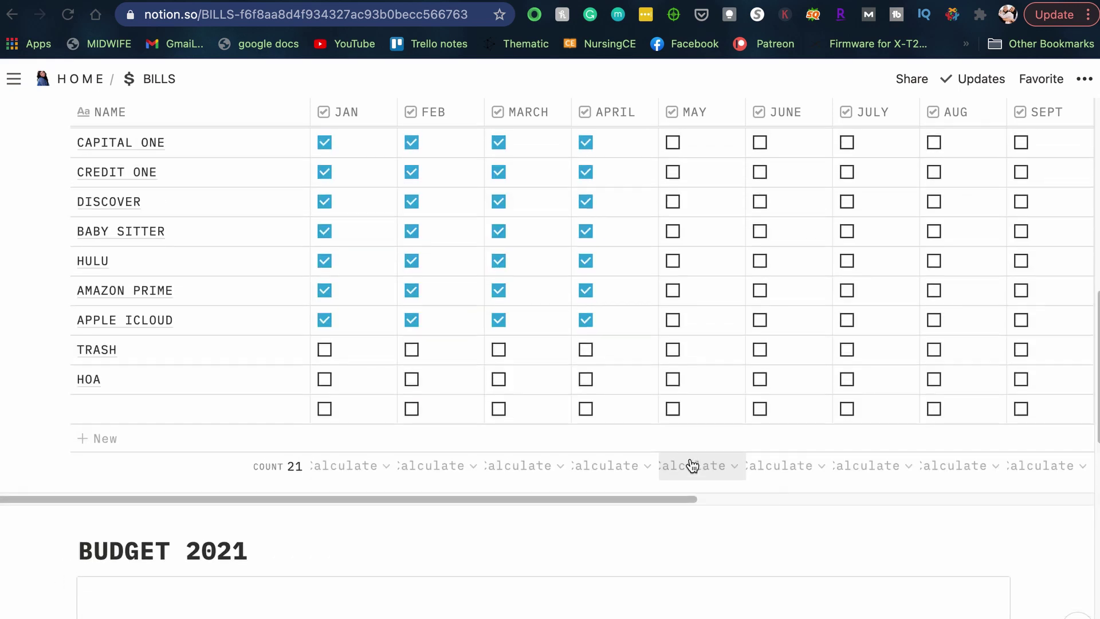
scroll(692, 459, "up", 4)
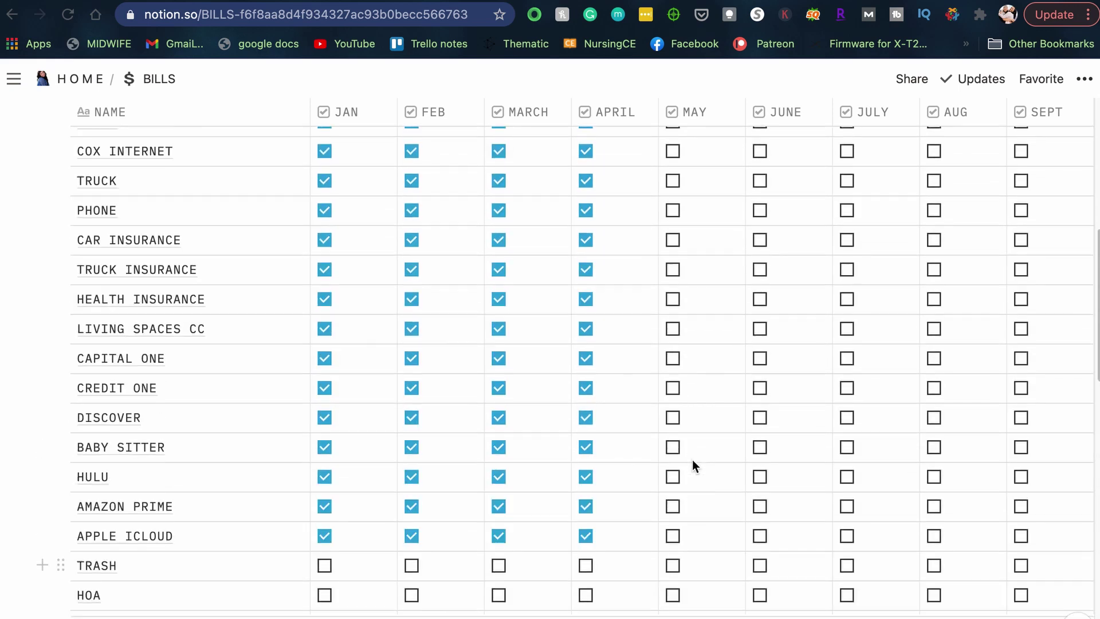
scroll(684, 455, "up", 2)
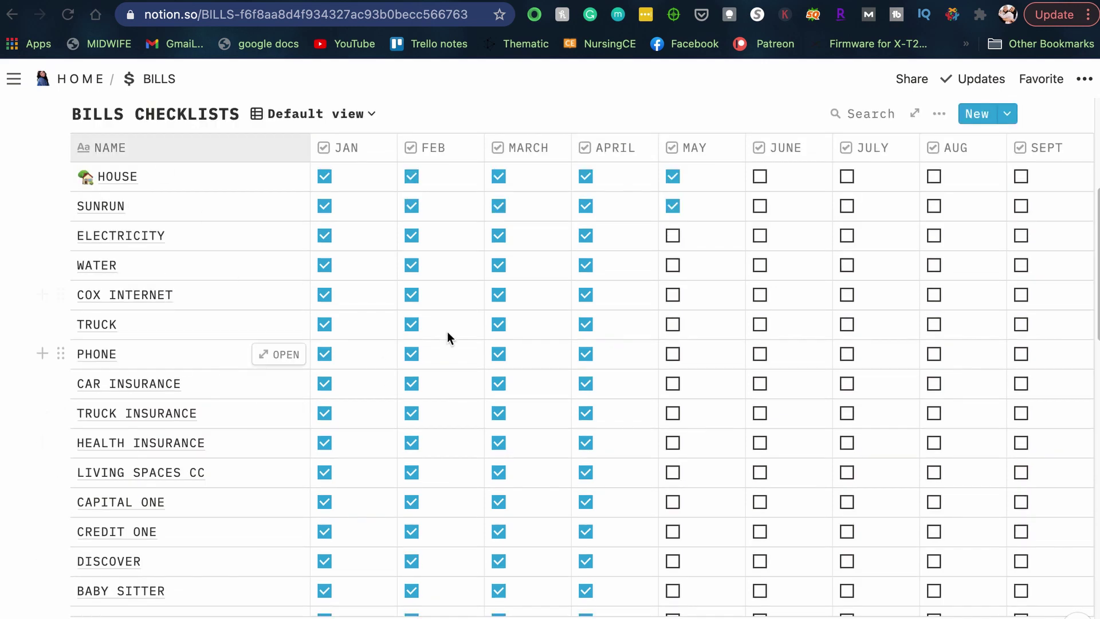
scroll(637, 414, "down", 7)
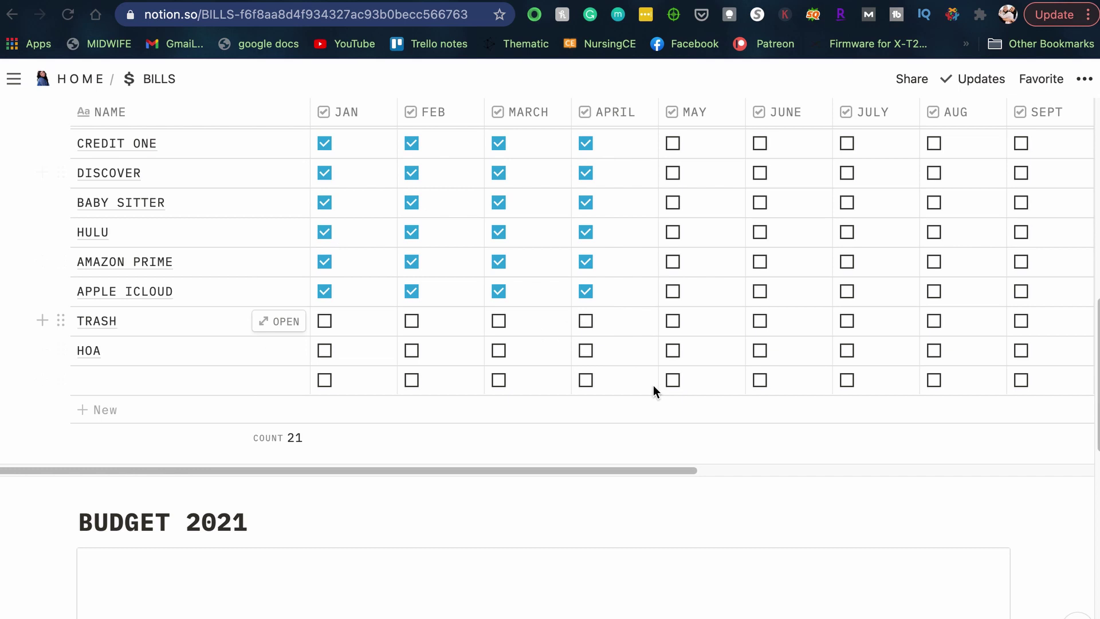
Step: Review the income and expenses tables of the embedded budget spreadsheet in the BUDGET 2021 section
scroll(594, 307, "down", 1)
scroll(616, 428, "down", 10)
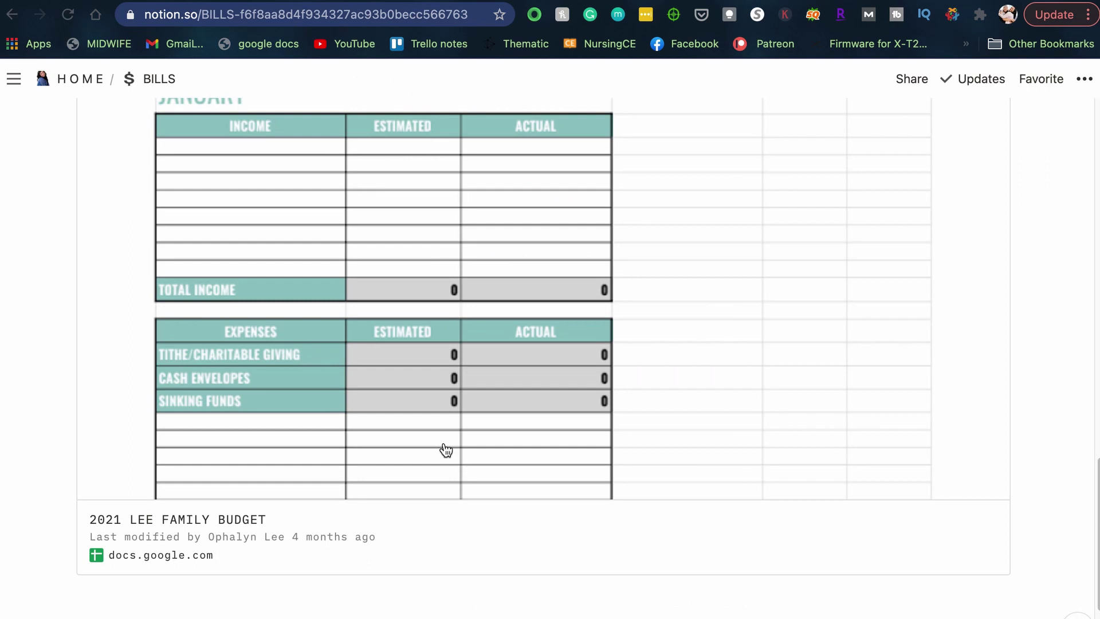
scroll(432, 493, "down", 2)
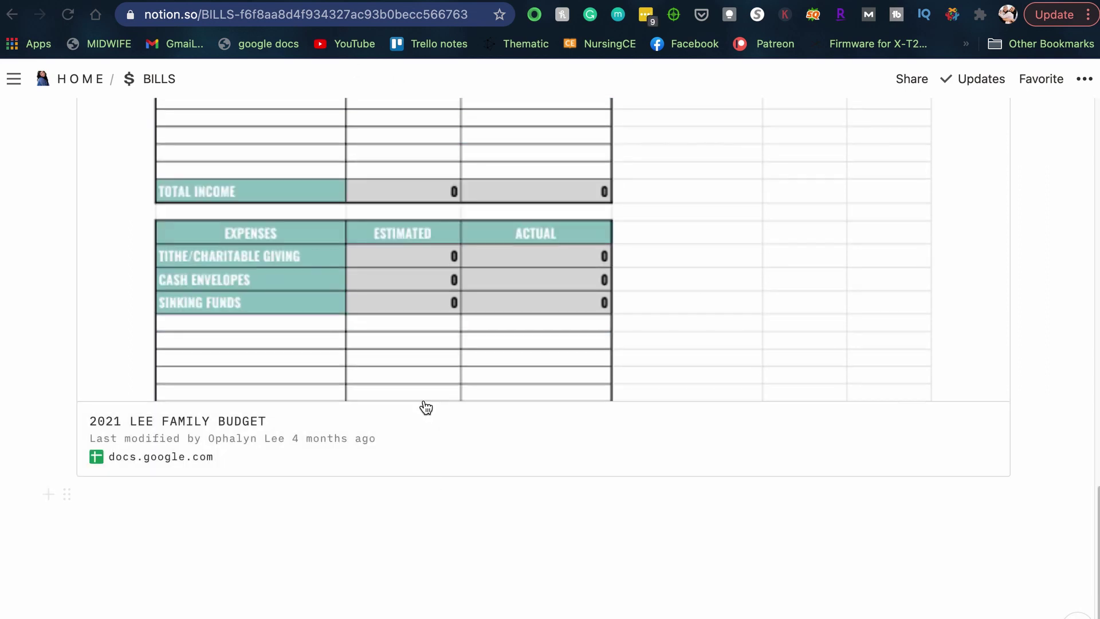
scroll(426, 407, "up", 3)
scroll(435, 406, "up", 15)
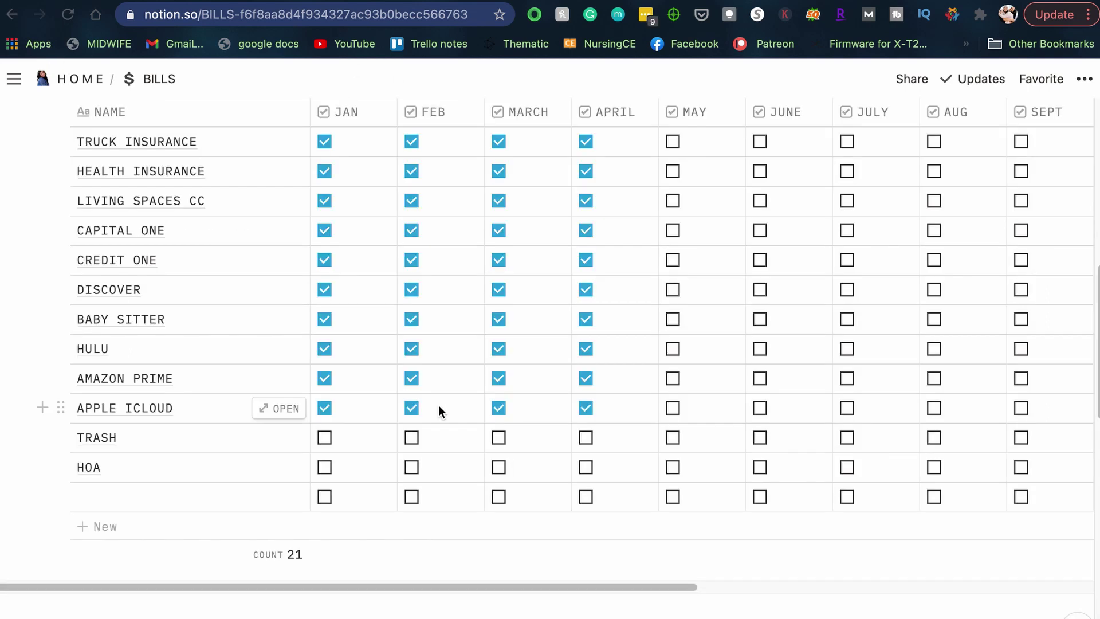
Step: Return to the HOME page and check off Request off 06/25 and meal prep in the DAILY TO DO'S list
left_click(89, 85)
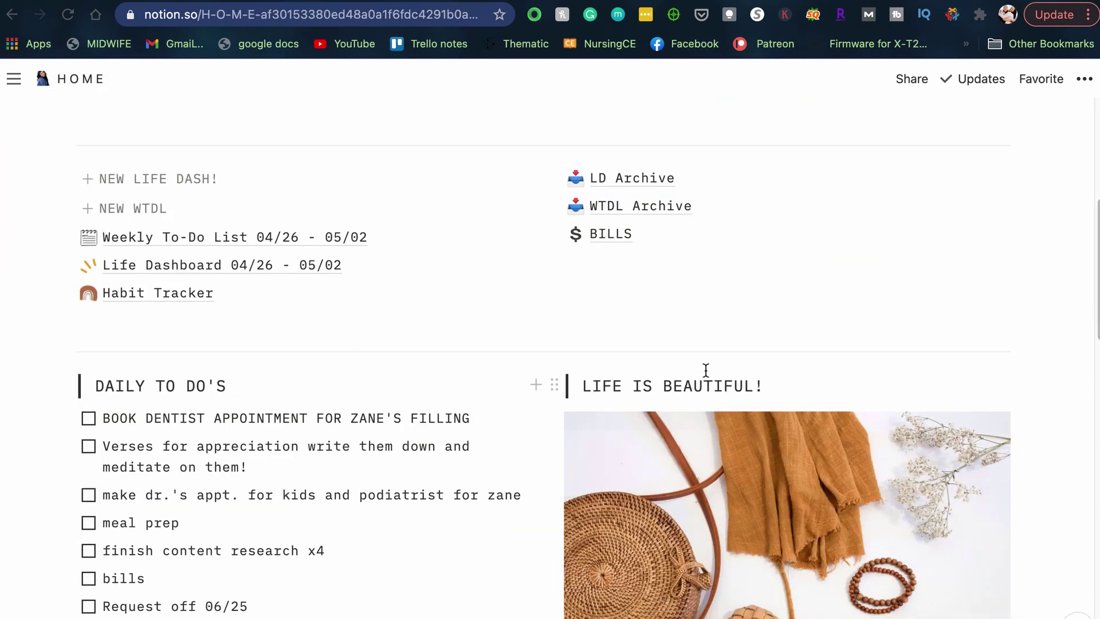
scroll(676, 324, "down", 1)
scroll(687, 321, "up", 6)
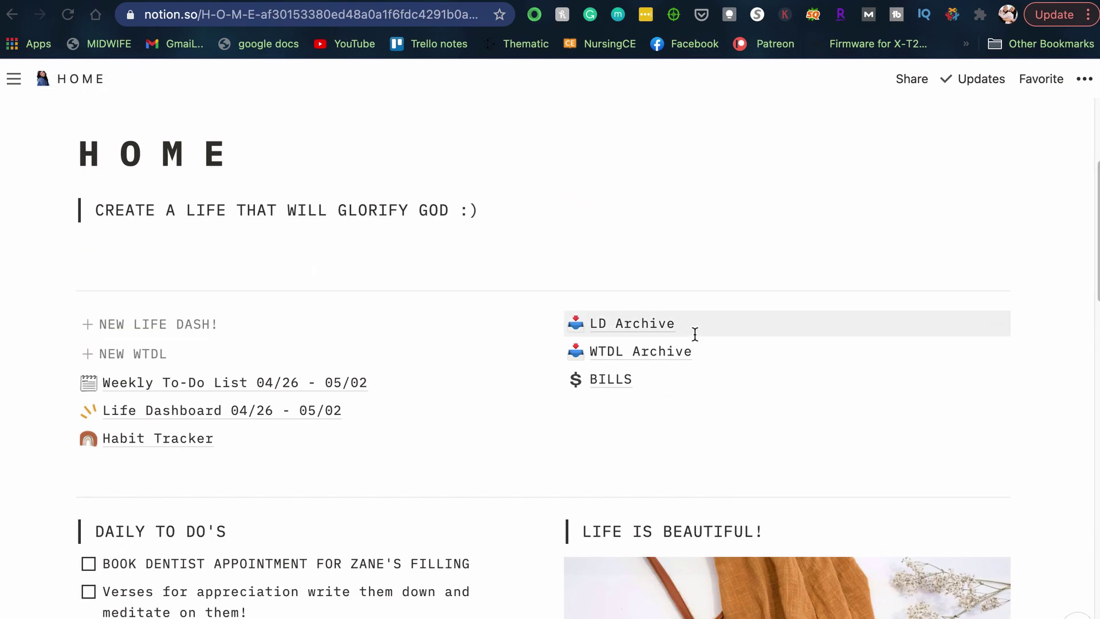
scroll(700, 338, "down", 10)
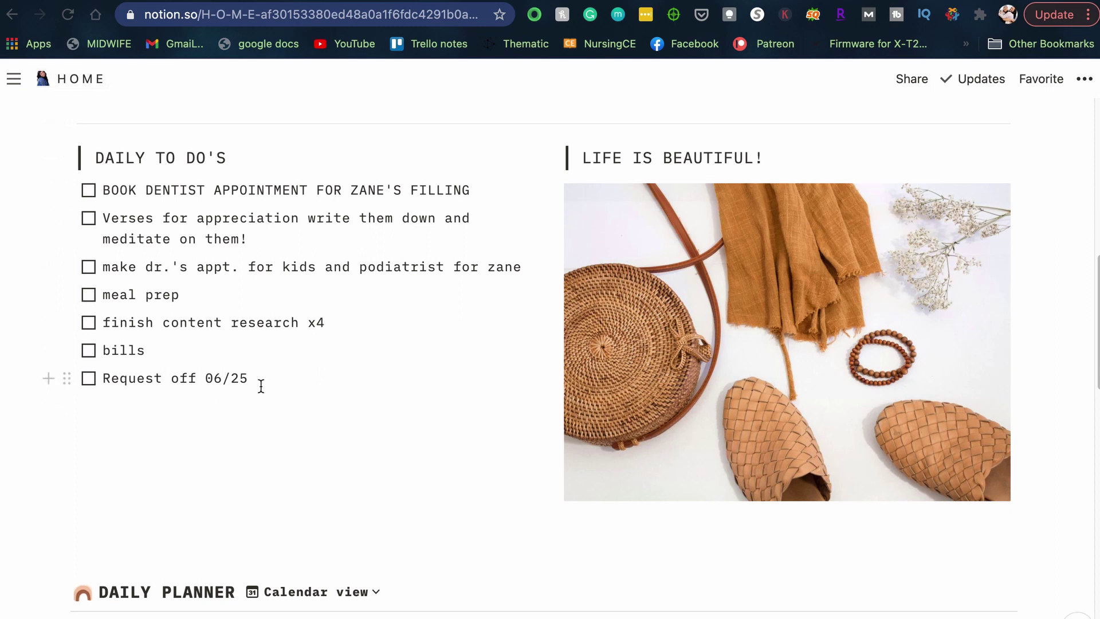
left_click(89, 379)
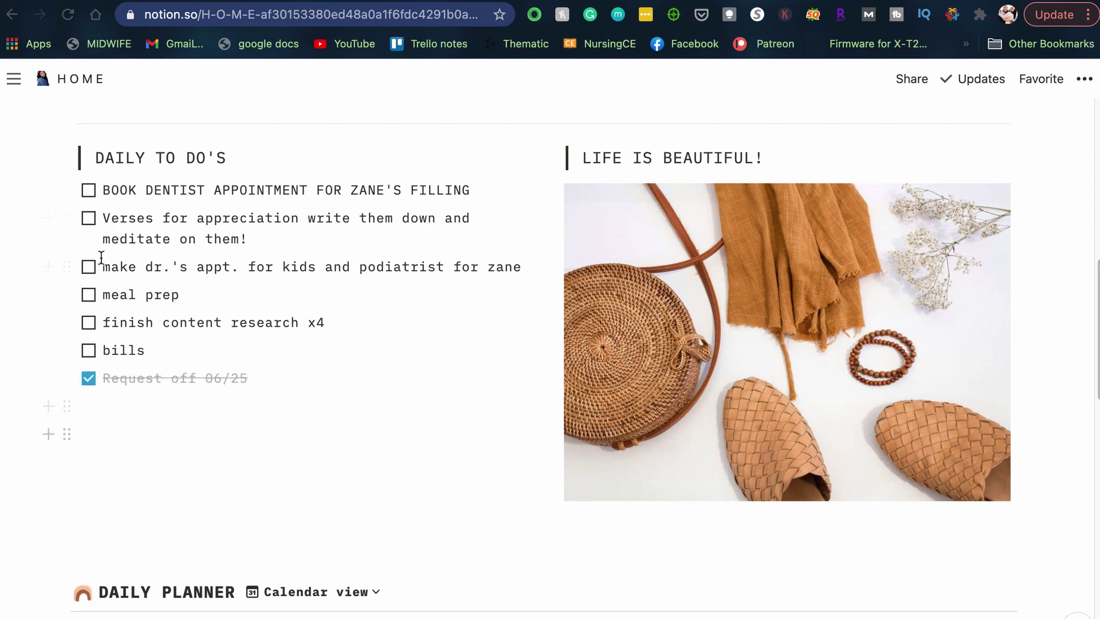
left_click(89, 295)
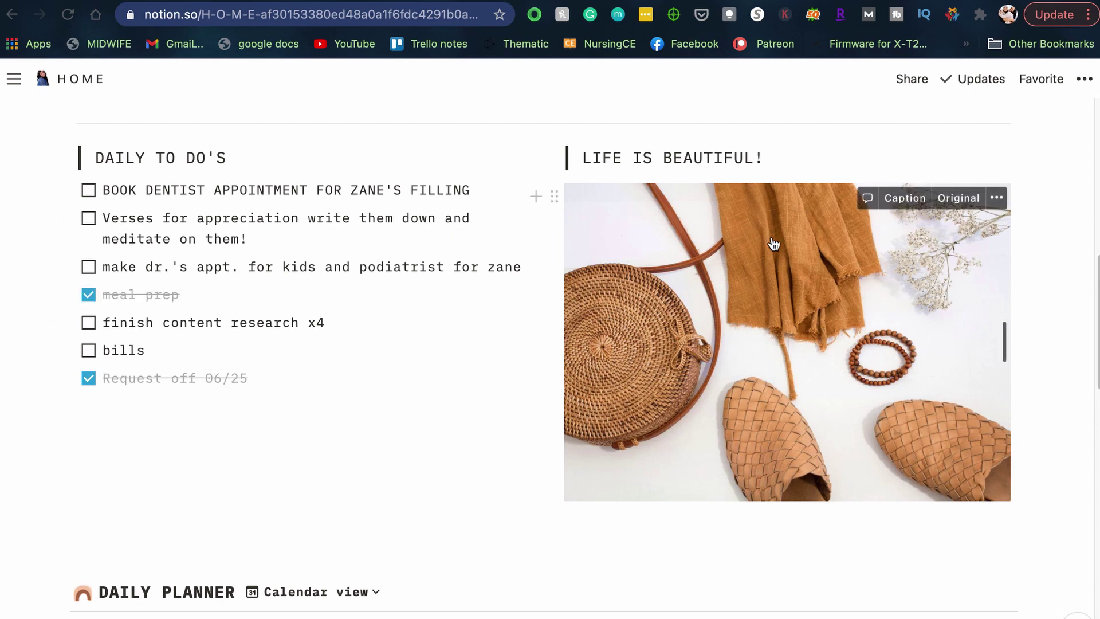
Step: Look over the LIFE IS BEAUTIFUL! image section and highlight the DAILY PLANNER title below it
scroll(855, 398, "down", 1)
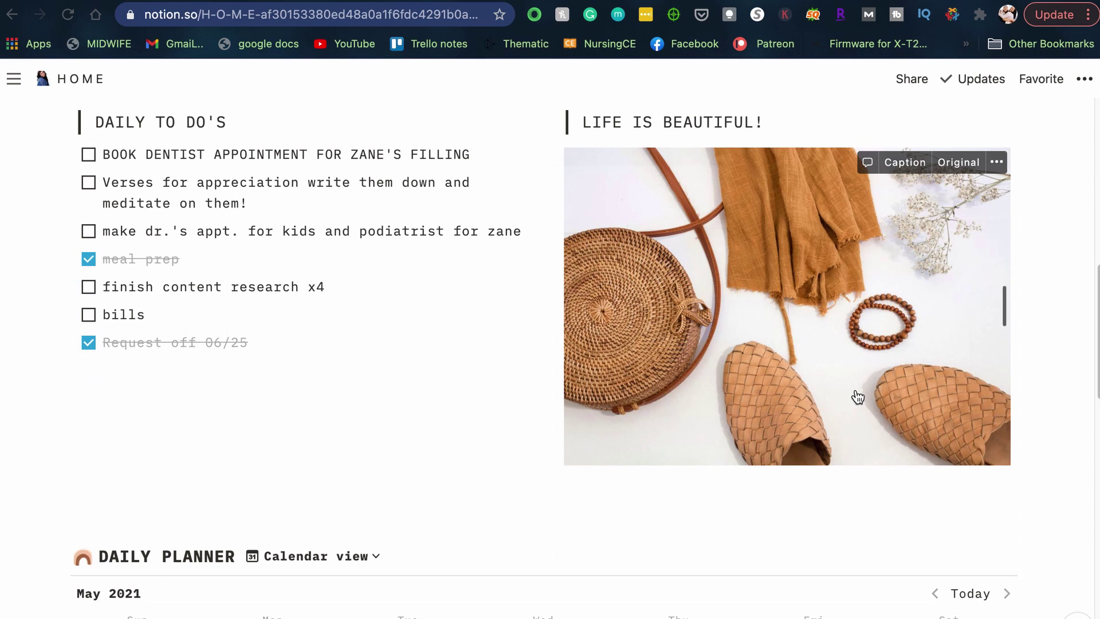
scroll(858, 397, "up", 10)
scroll(858, 393, "down", 10)
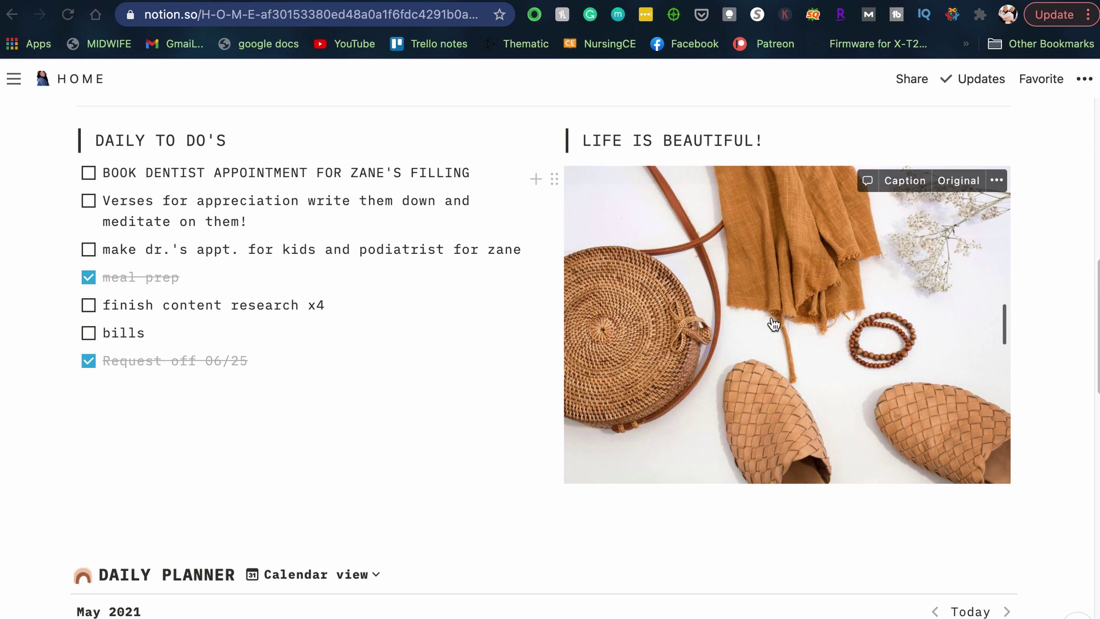
scroll(814, 349, "down", 5)
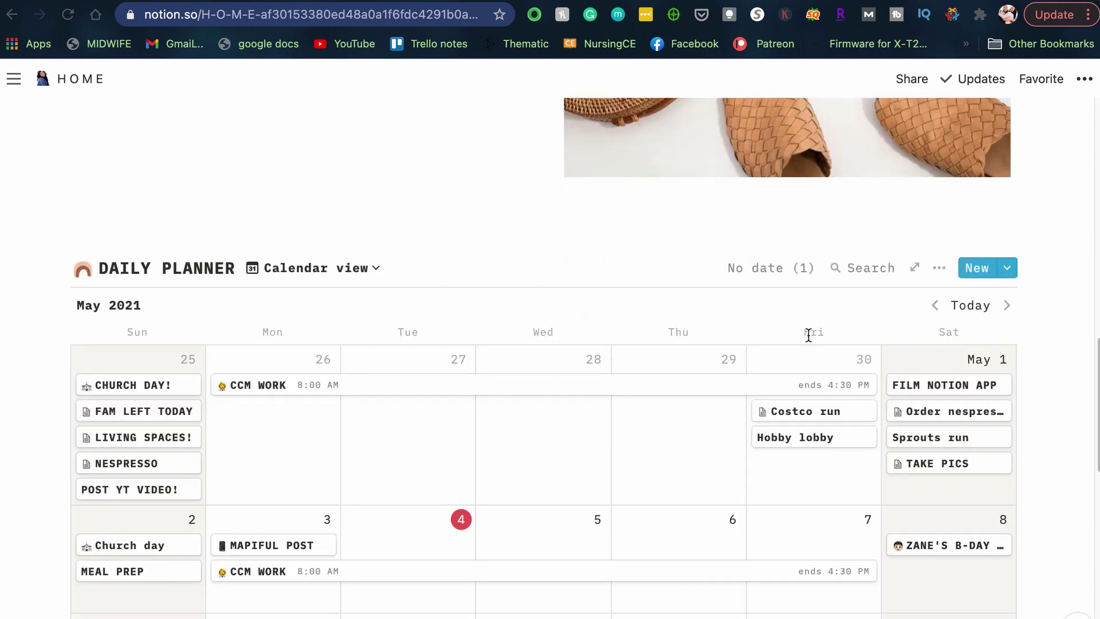
scroll(810, 334, "down", 2)
left_click_drag(100, 184, 229, 206)
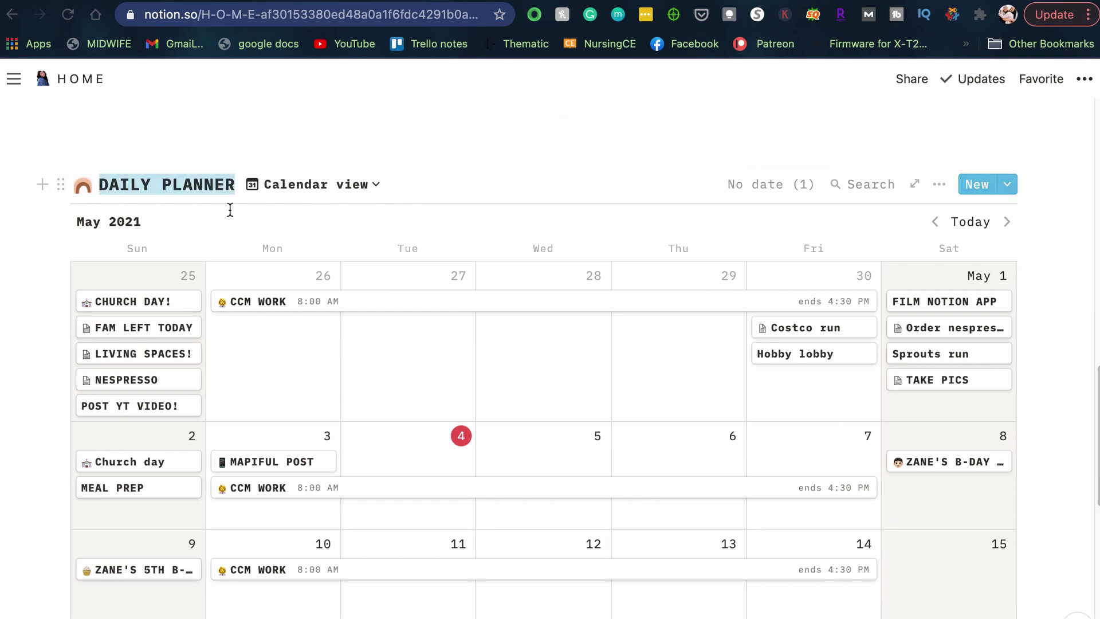
Step: Show the DAILY PLANNER in Timeline view and switch it back to Calendar view
left_click(371, 186)
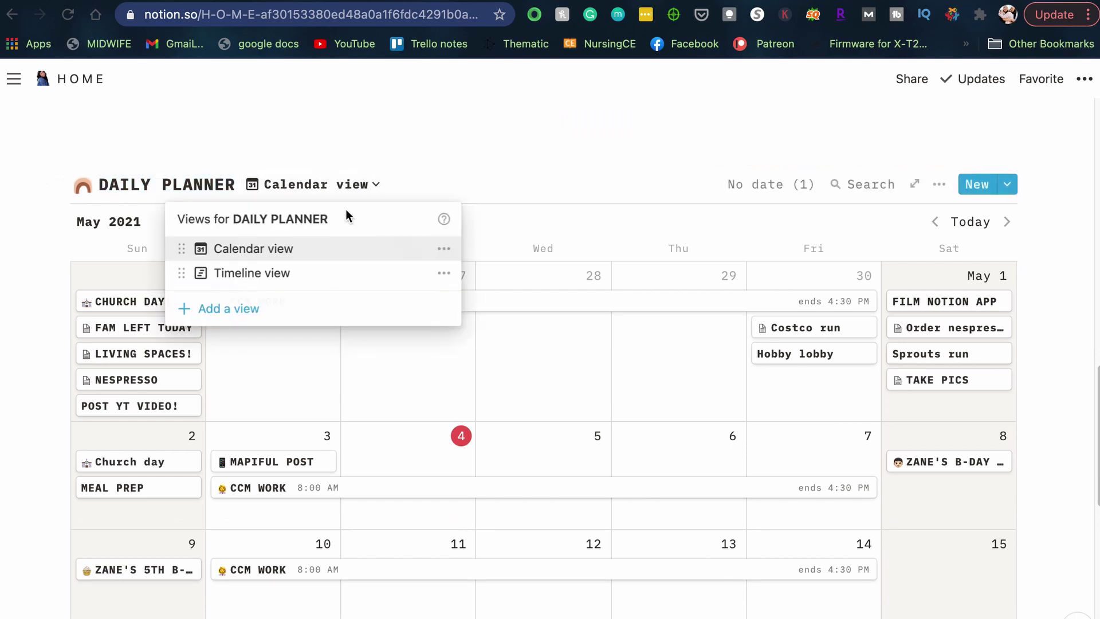
left_click(307, 270)
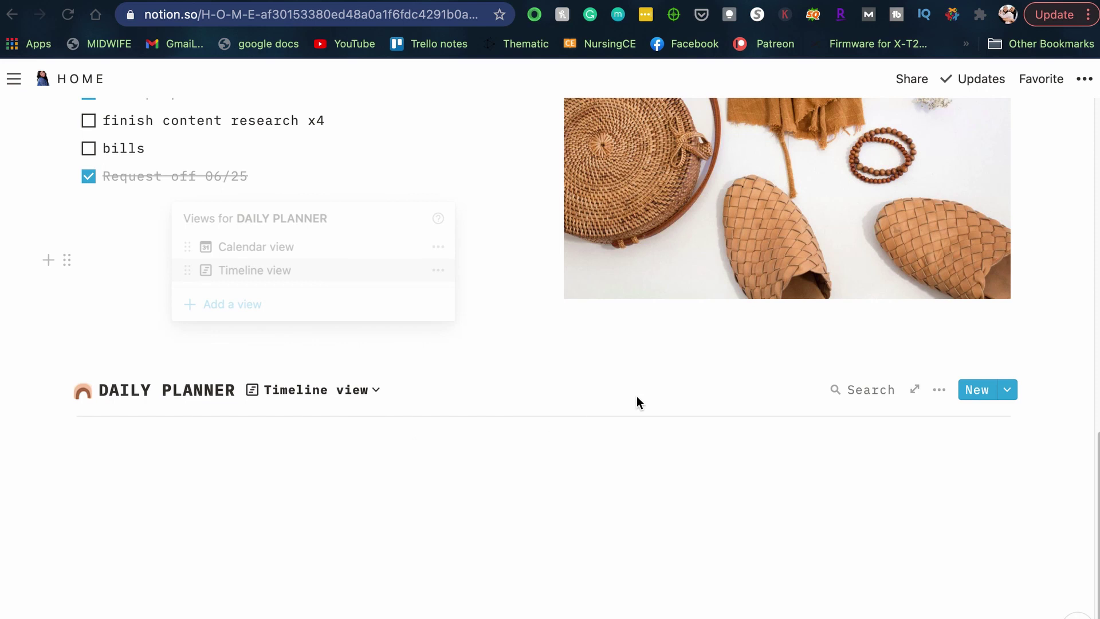
scroll(647, 419, "down", 4)
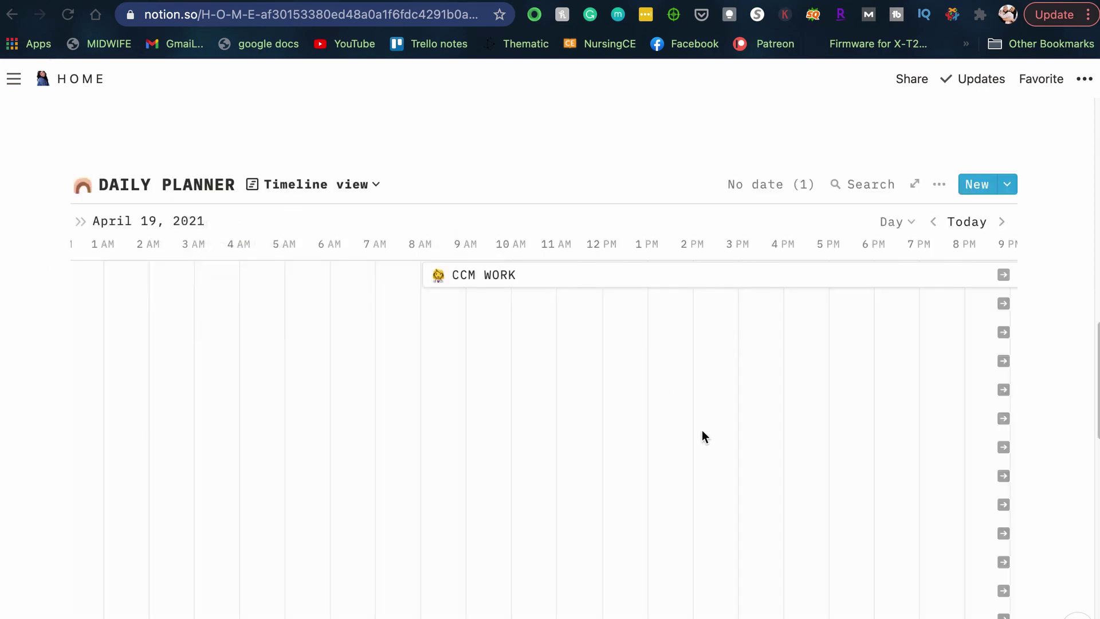
left_click(341, 184)
left_click(304, 263)
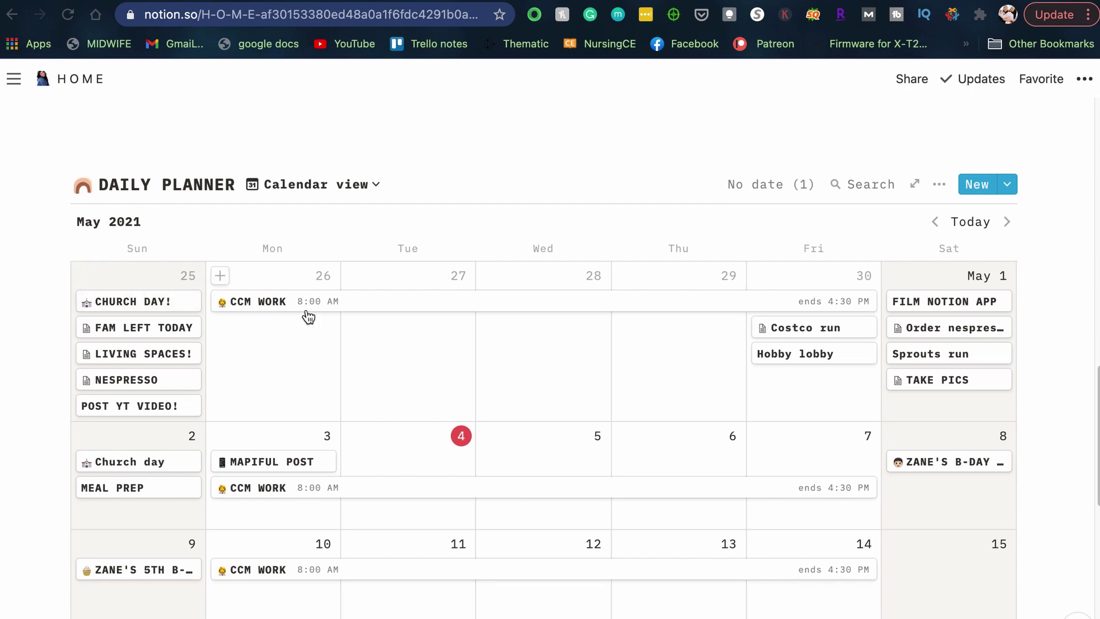
Step: Review the May 2021 planner calendar and highlight the CCM WORK entry that starts on May 3
scroll(596, 423, "up", 15)
scroll(609, 447, "down", 10)
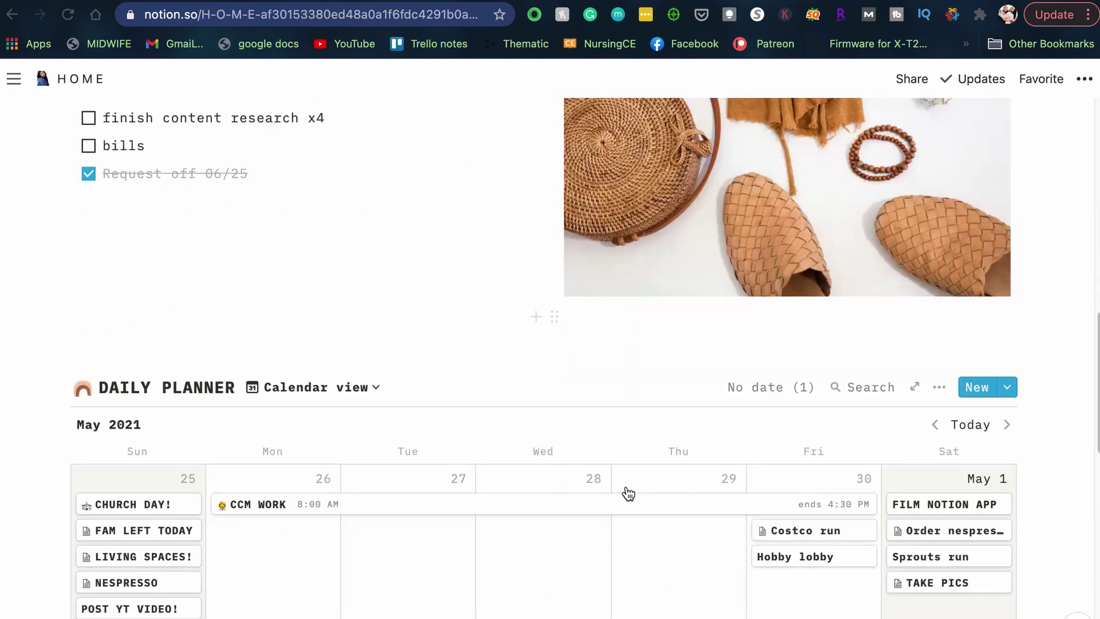
scroll(626, 491, "down", 8)
scroll(621, 486, "up", 1)
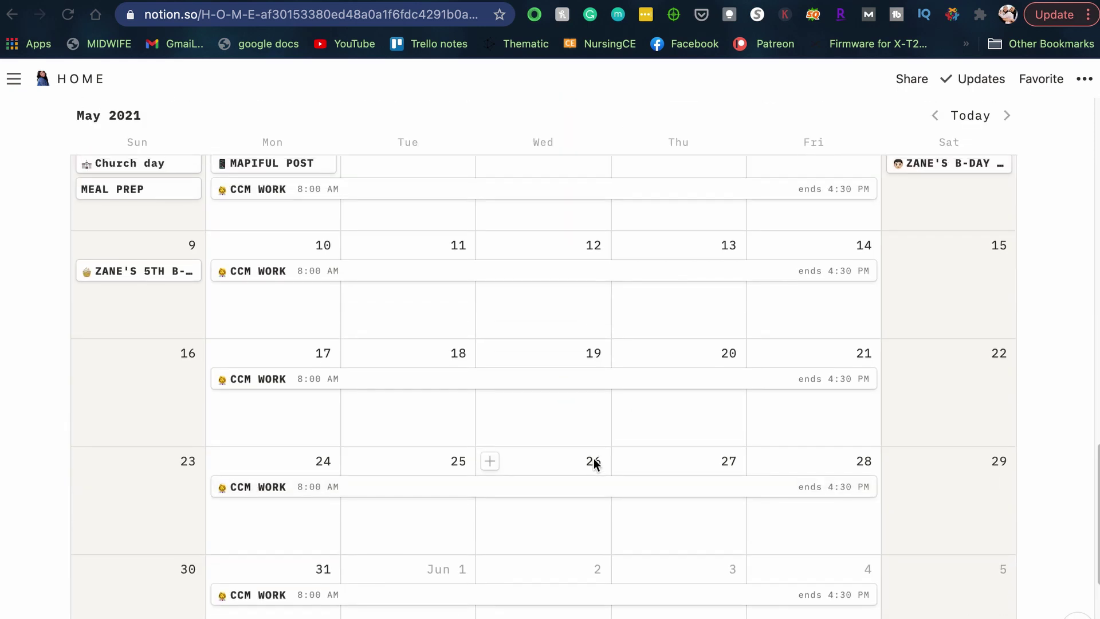
scroll(594, 461, "up", 3)
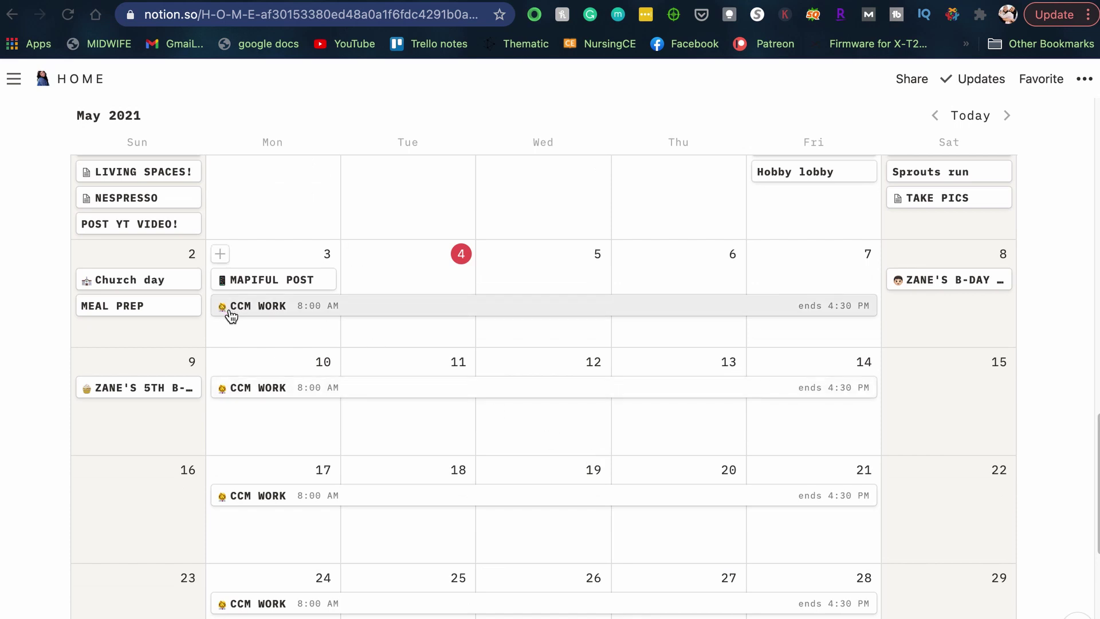
left_click_drag(292, 314, 315, 319)
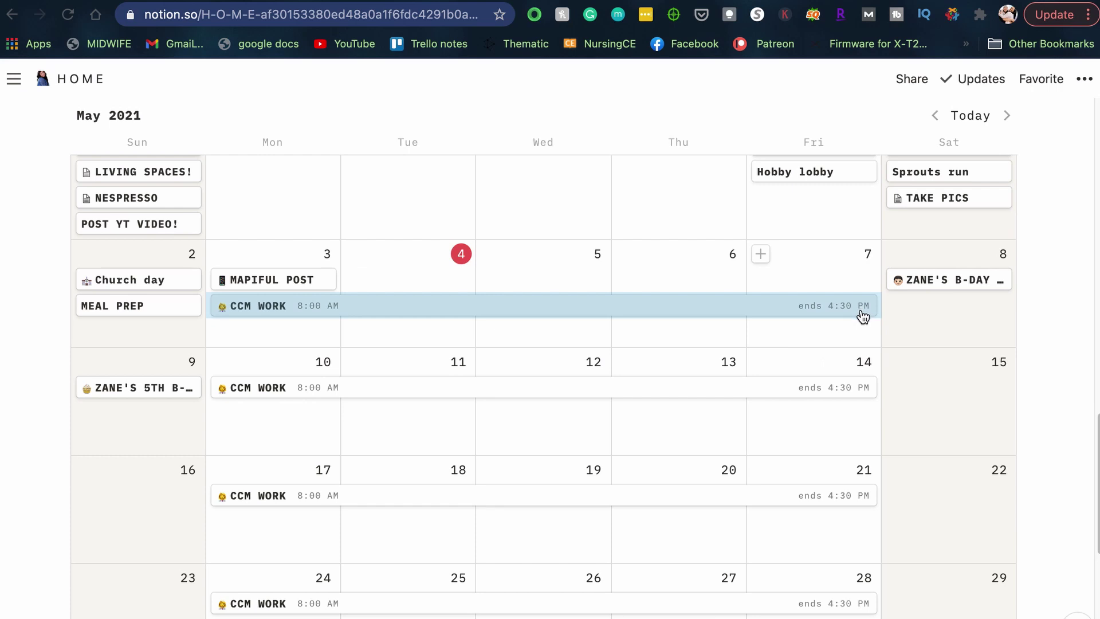